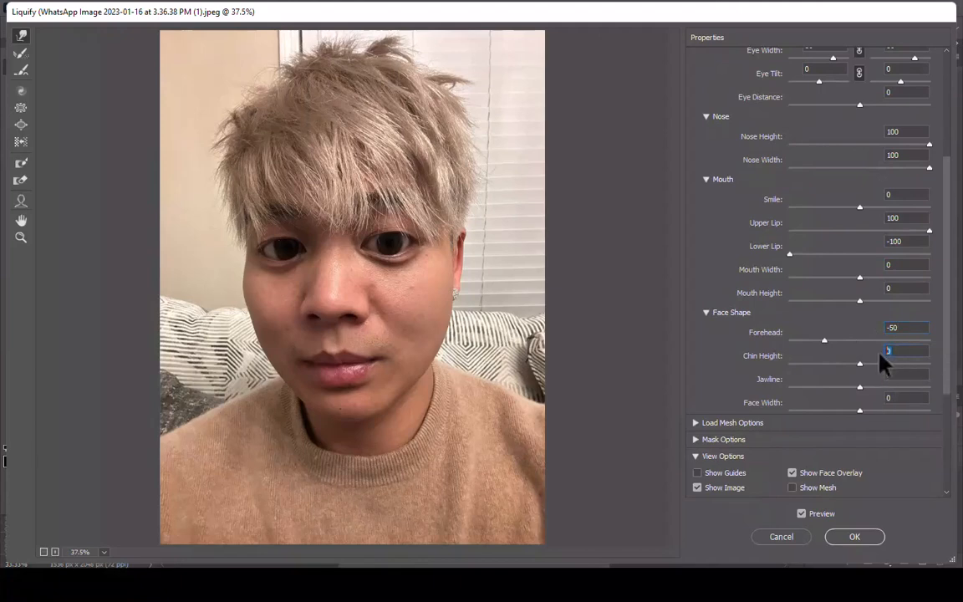
Set the face shape's Chin Height to -20, Jawline to -100 and Face Width to 15 in Liquify
type("-20")
left_click(886, 375)
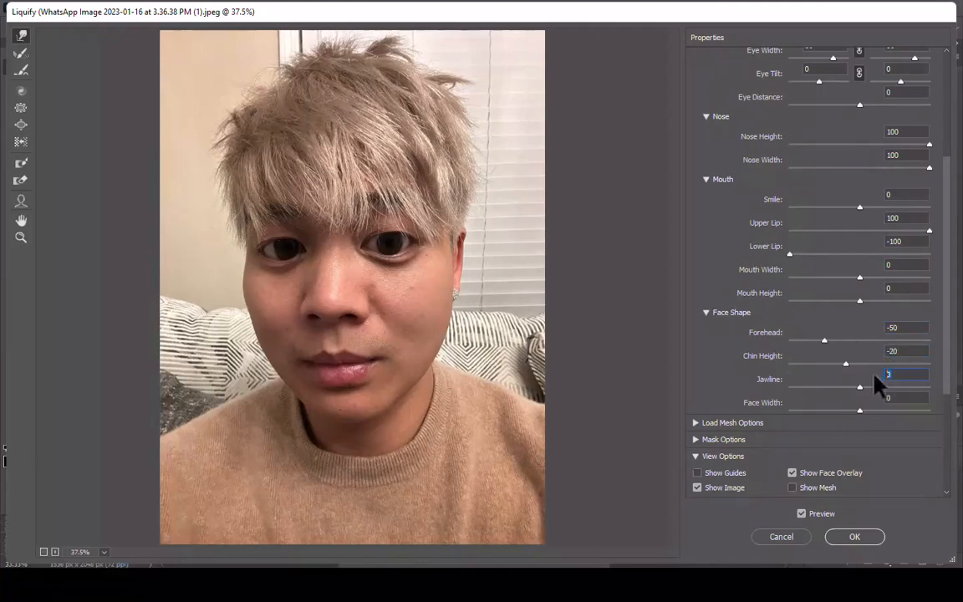
type("-100")
left_click(870, 410)
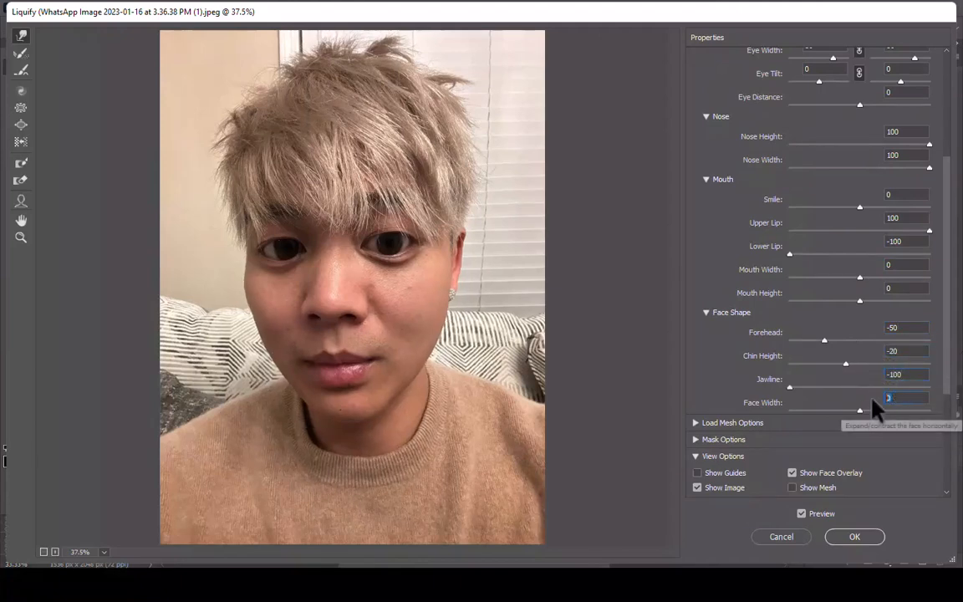
Compare the reshaped face with the original image and apply the Liquify changes
left_click(802, 514)
left_click(802, 515)
left_click(802, 514)
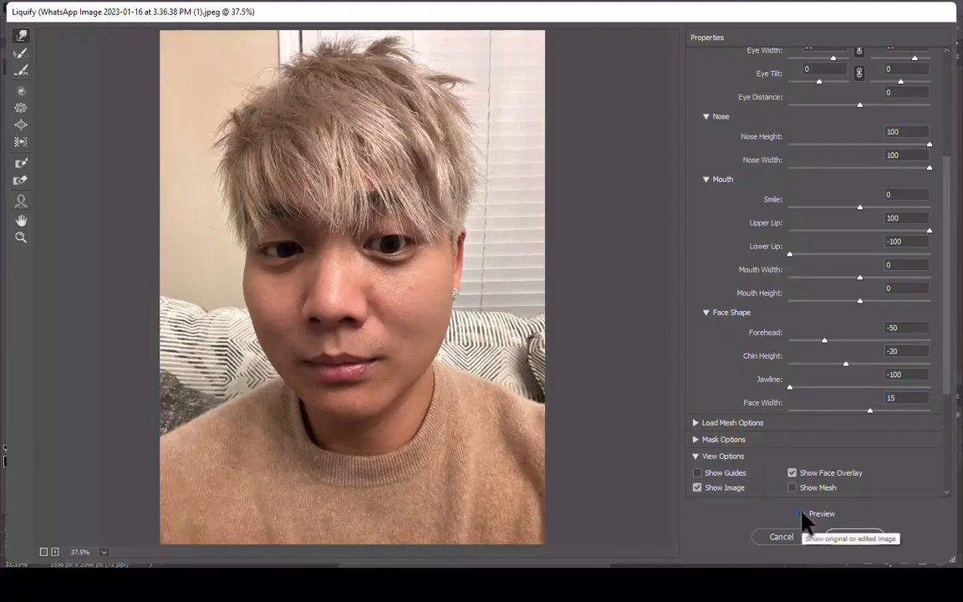
left_click(802, 514)
left_click(802, 514)
left_click(853, 537)
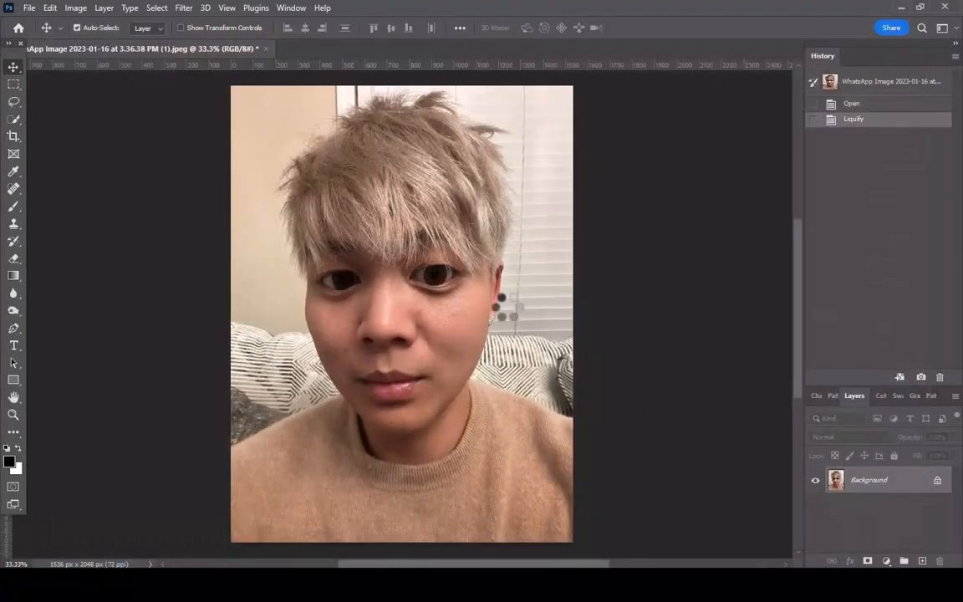
Start the Oil Paint filter with Stylization 5.0, Cleanliness 3.0, Scale 0.1 and Bristle Detail 0
left_click(184, 7)
mouse_move(215, 269)
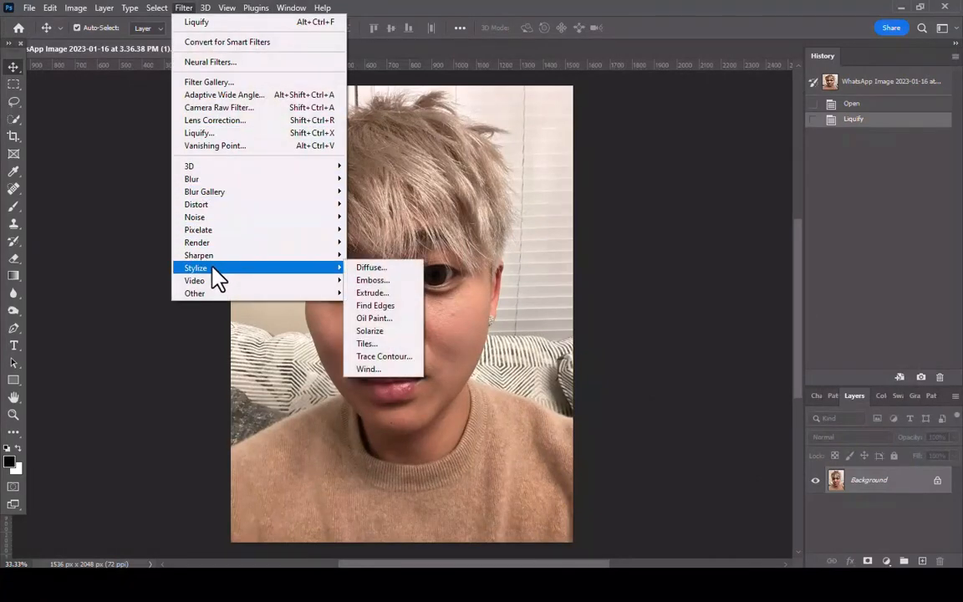
left_click(359, 325)
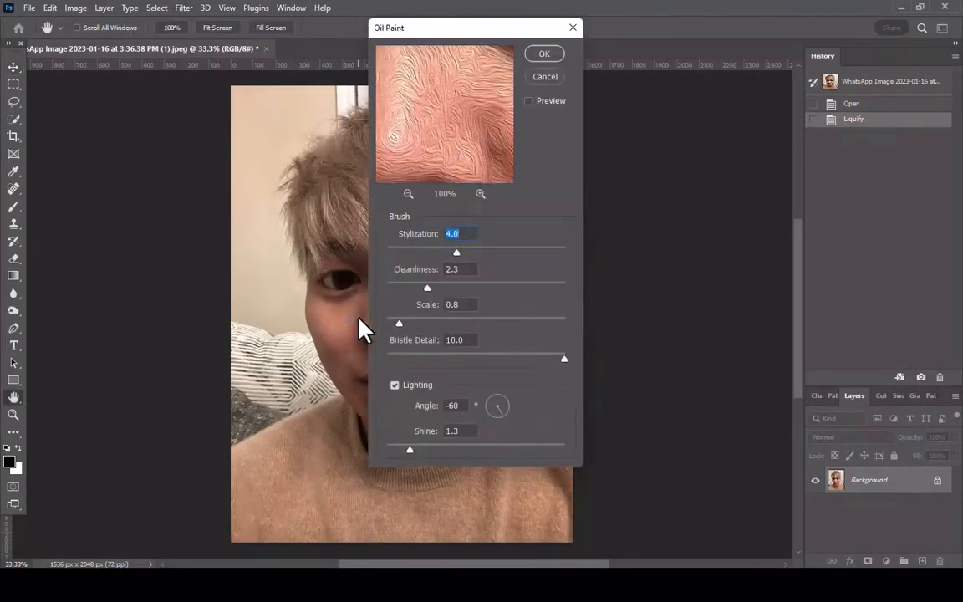
mouse_move(463, 36)
left_mouse_down()
mouse_move(617, 97)
mouse_move(662, 94)
left_mouse_up()
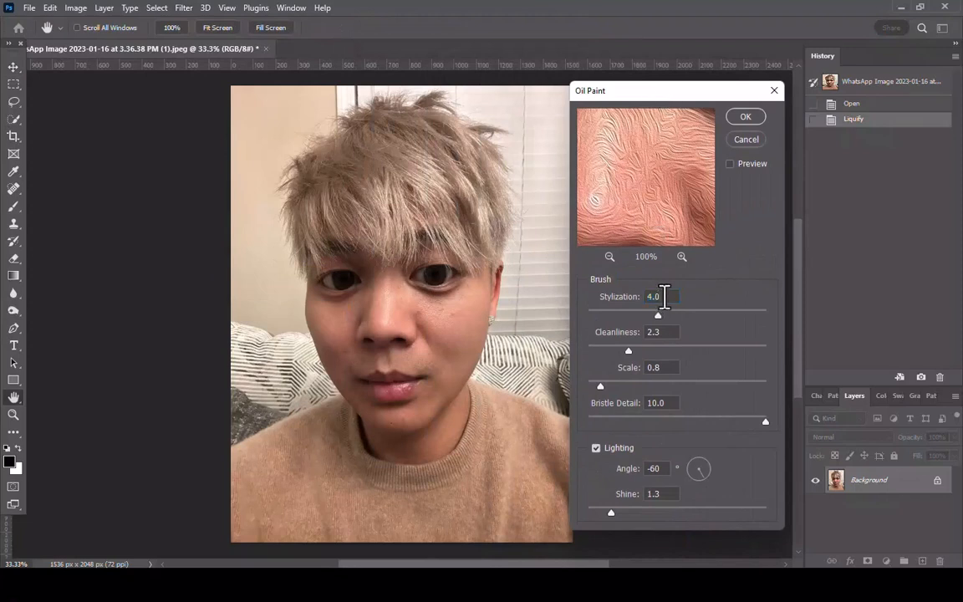
left_click(640, 332)
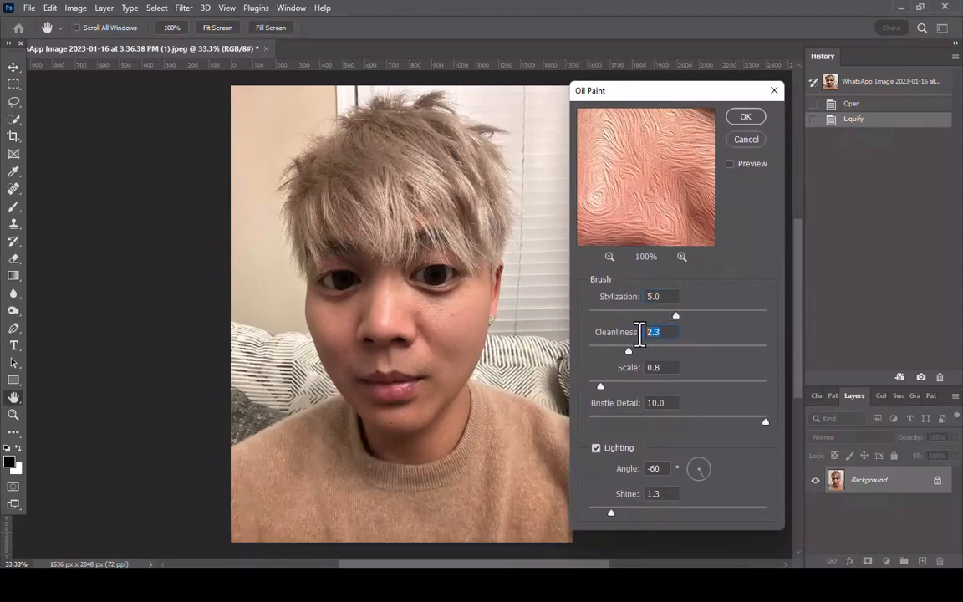
type("3")
left_click(634, 368)
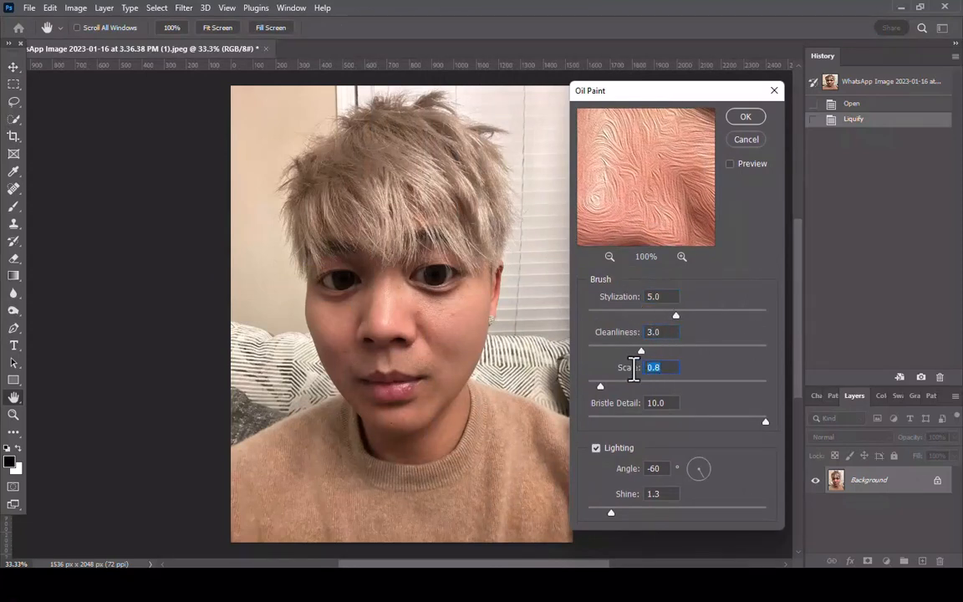
left_click(661, 404)
type("0")
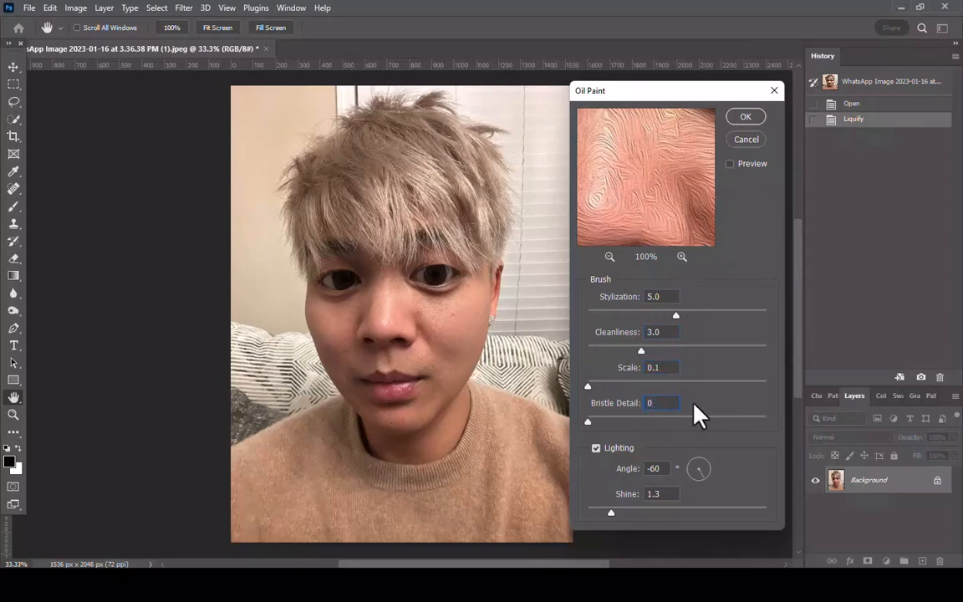
Inspect the Oil Paint result around the eye, turn off Lighting, and apply the filter
left_click(730, 165)
mouse_move(655, 224)
left_mouse_down()
mouse_move(648, 163)
mouse_move(669, 218)
mouse_move(692, 200)
left_mouse_up()
left_click(610, 256)
left_click(610, 257)
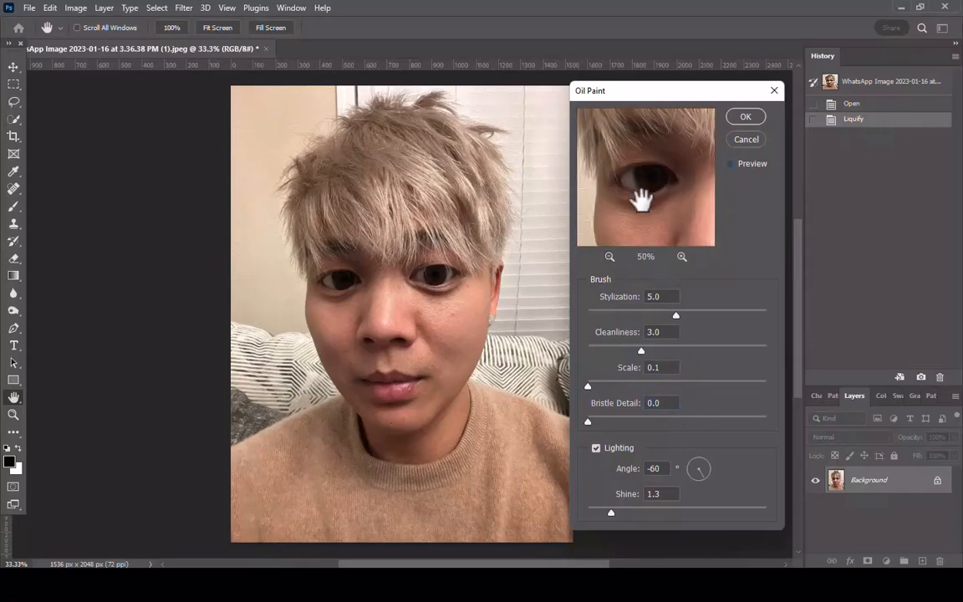
left_click(682, 257)
left_click(682, 256)
left_click(596, 448)
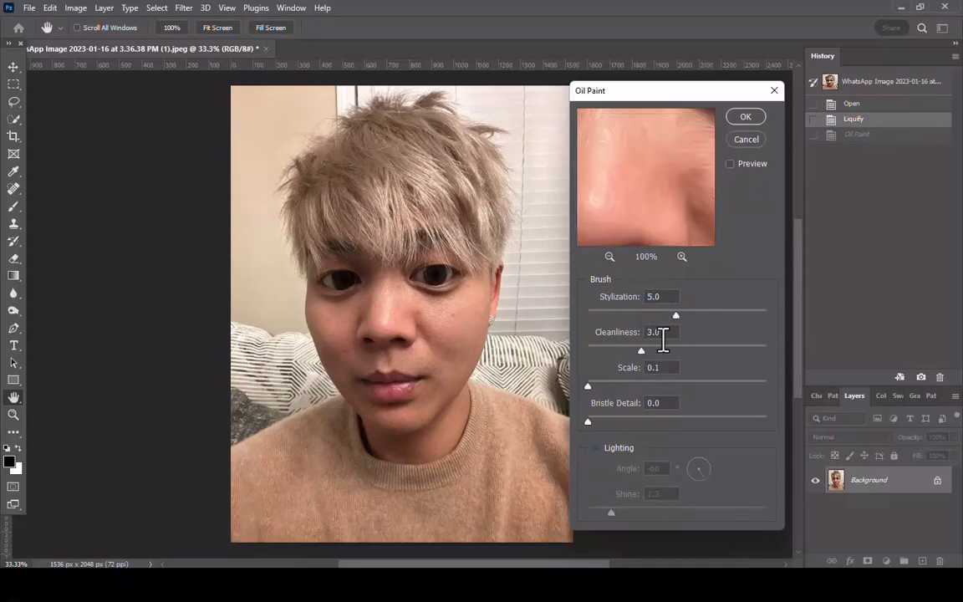
left_click(745, 116)
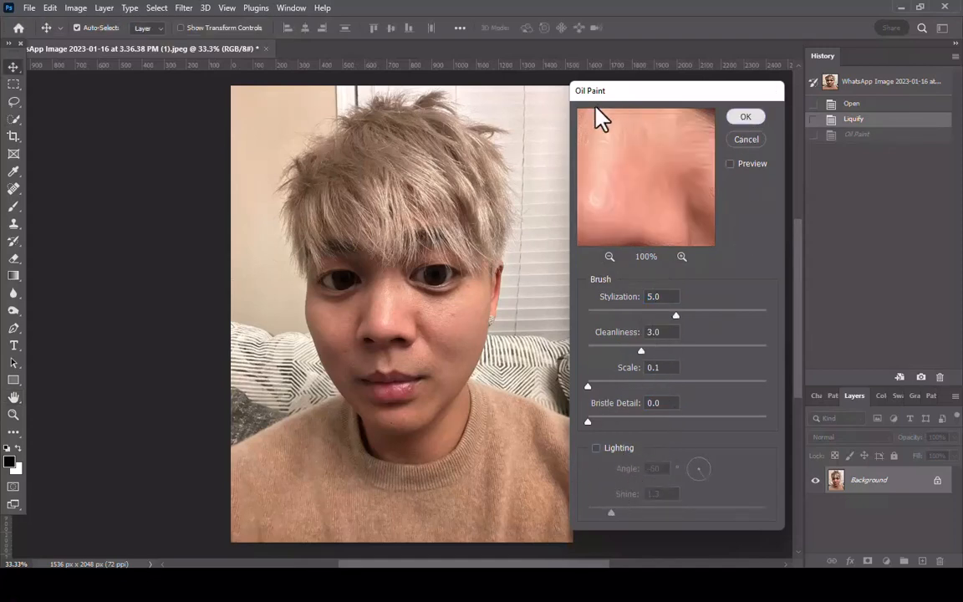
Open the Filter Gallery with the whole portrait in view and choose the artistic Poster Edges effect
left_click(184, 8)
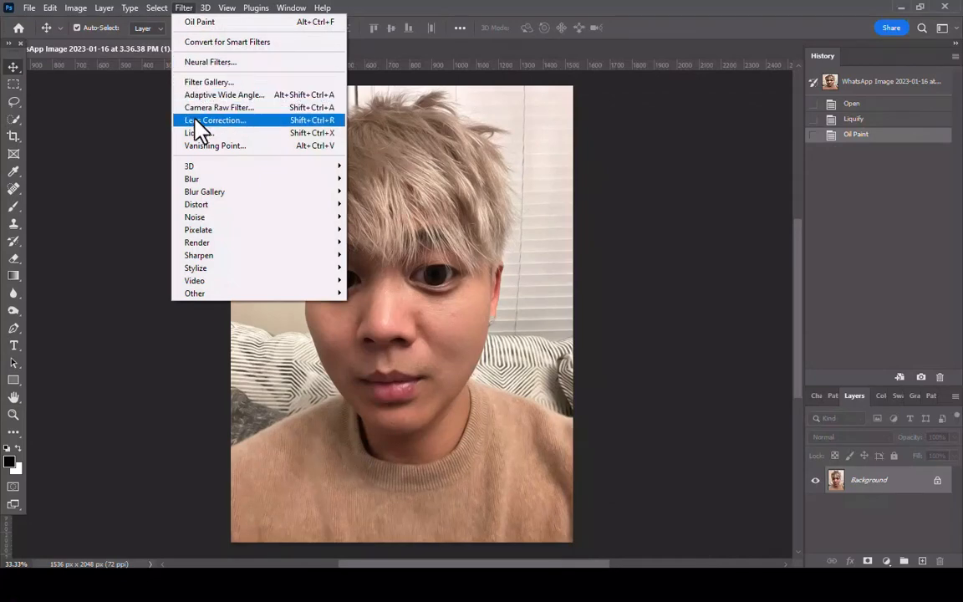
left_click(207, 83)
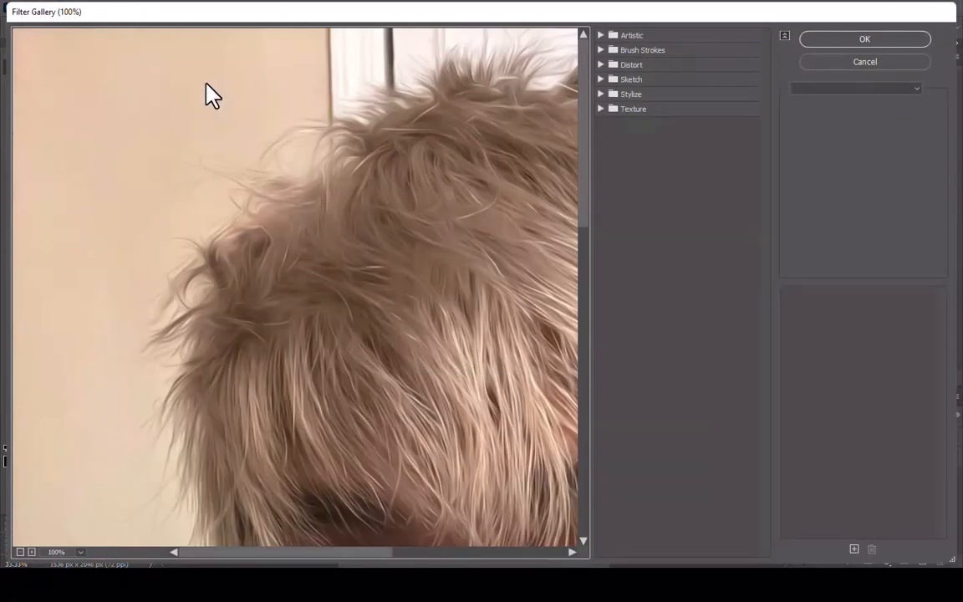
left_click(20, 551)
left_click(20, 552)
left_click(20, 552)
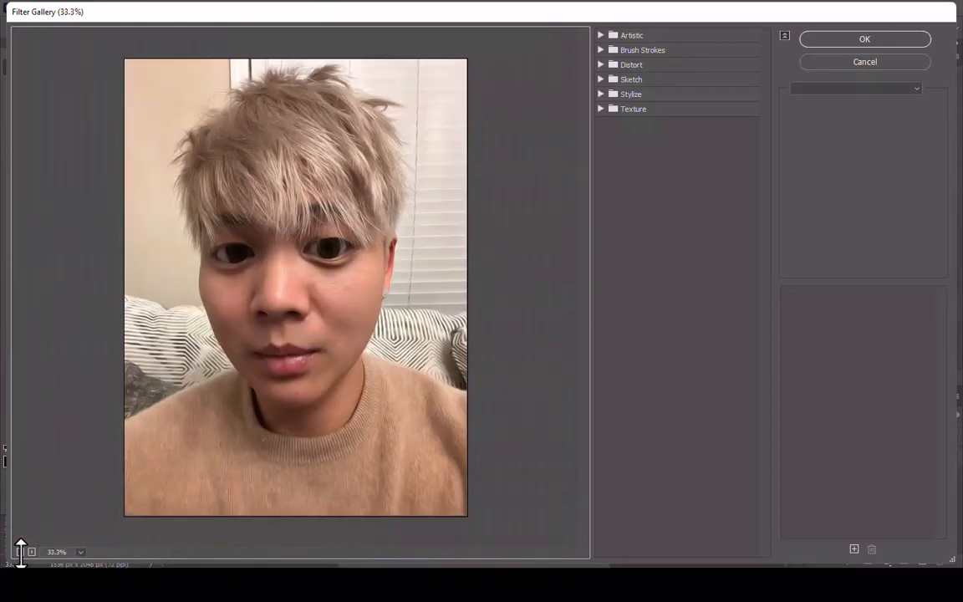
left_click(599, 35)
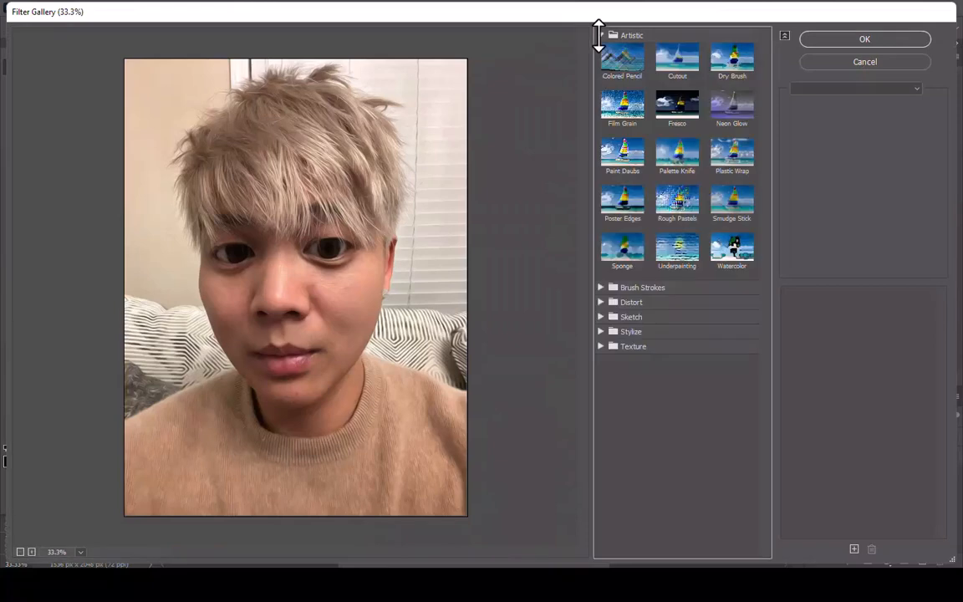
left_click(620, 209)
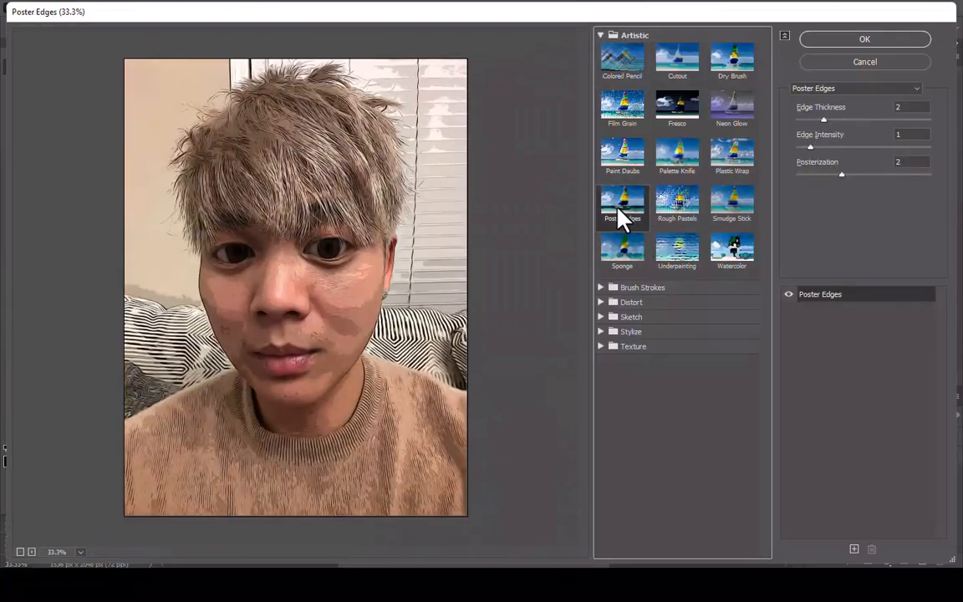
Set Poster Edges to Edge Thickness 10, Edge Intensity 0 and Posterization 6, check the before and after, and apply it
left_click_drag(913, 106, 878, 108)
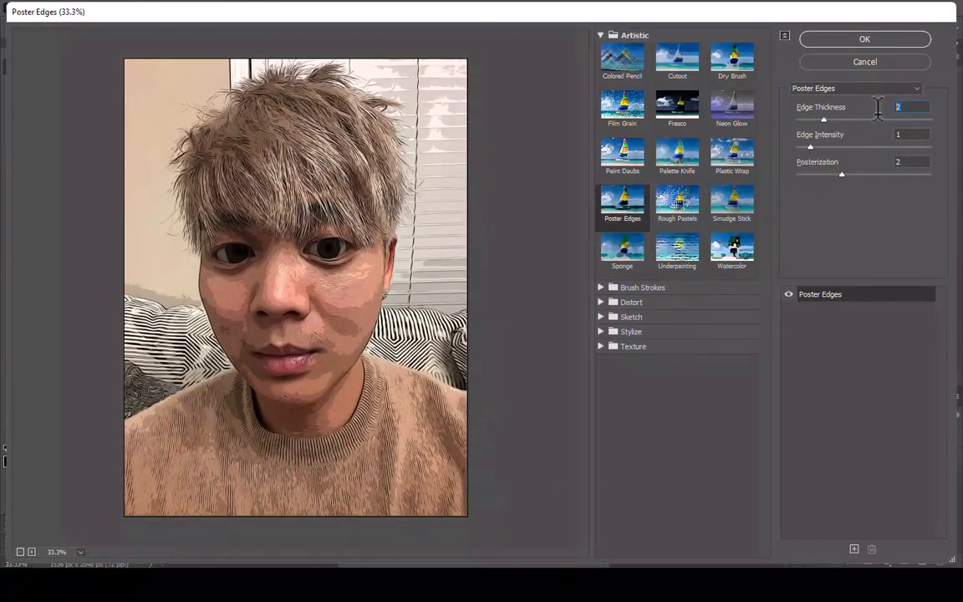
type("100")
key("Tab")
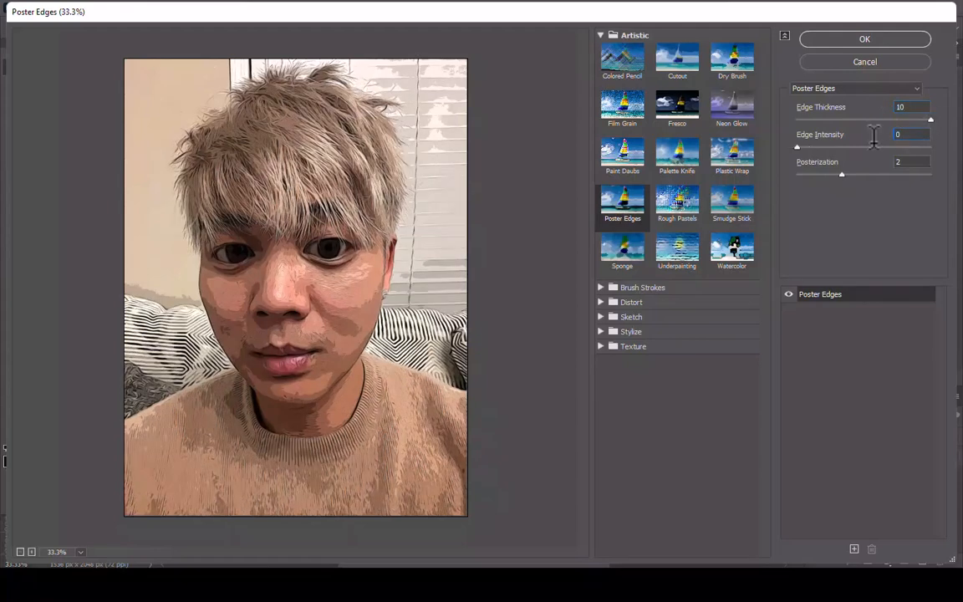
type("6")
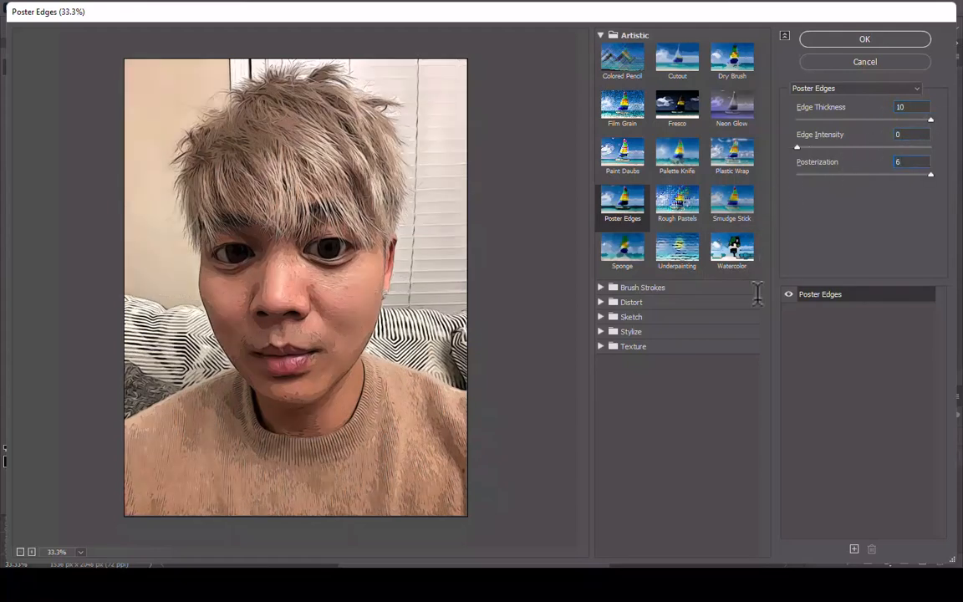
left_click(788, 294)
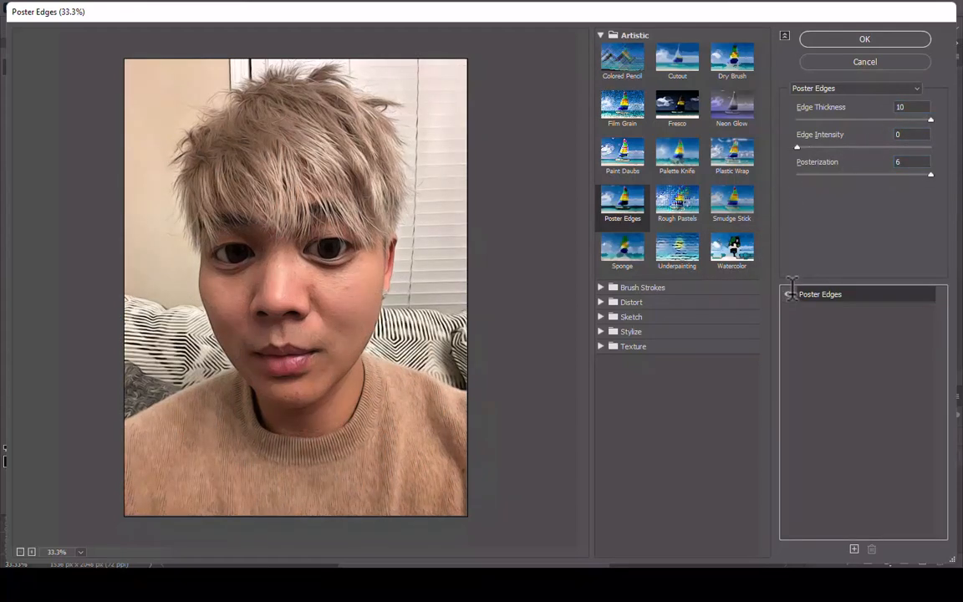
left_click(841, 38)
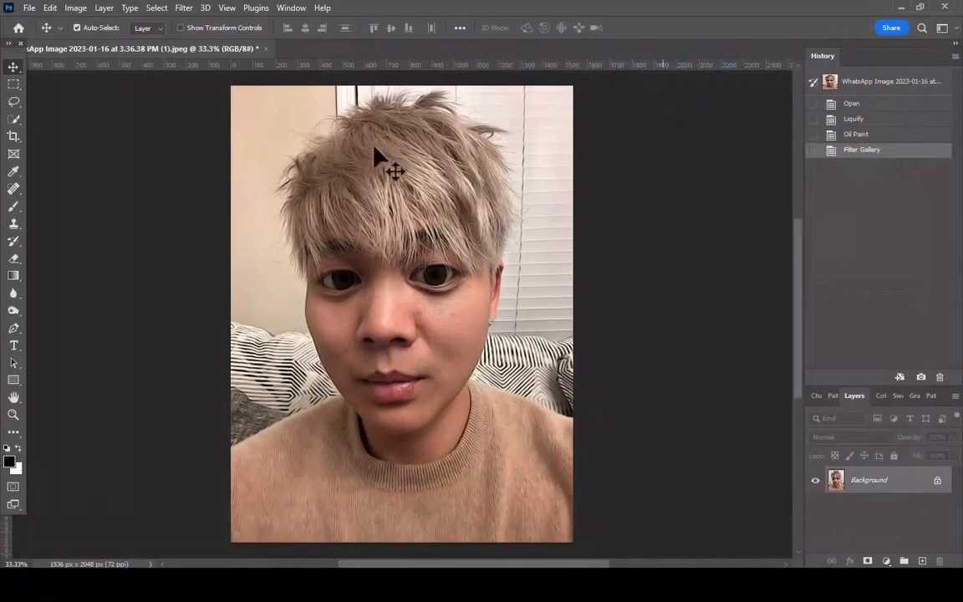
Apply a Surface Blur with a radius of 20 pixels to smooth the portrait
left_click(183, 8)
mouse_move(201, 179)
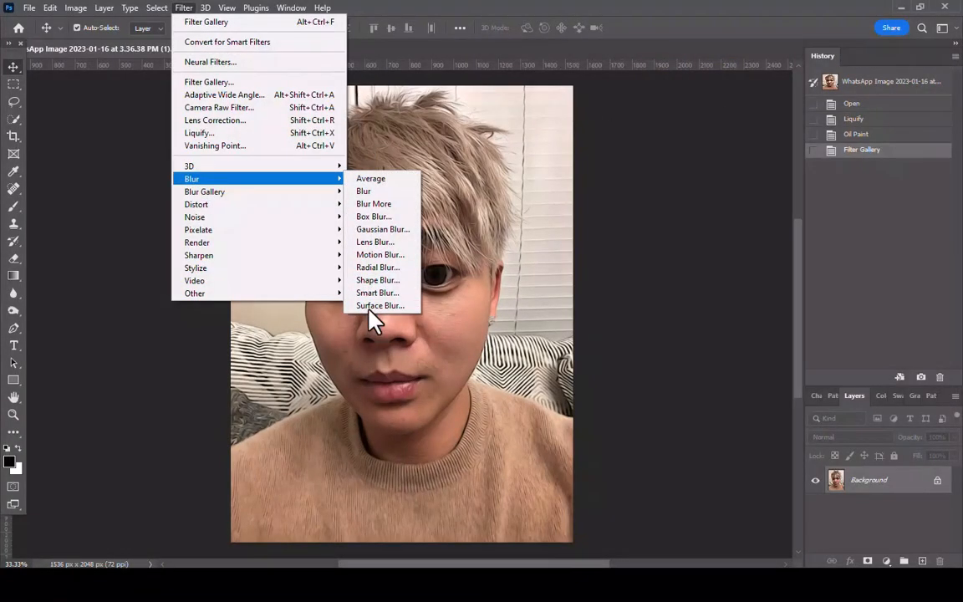
left_click(369, 311)
left_click_drag(474, 97, 656, 113)
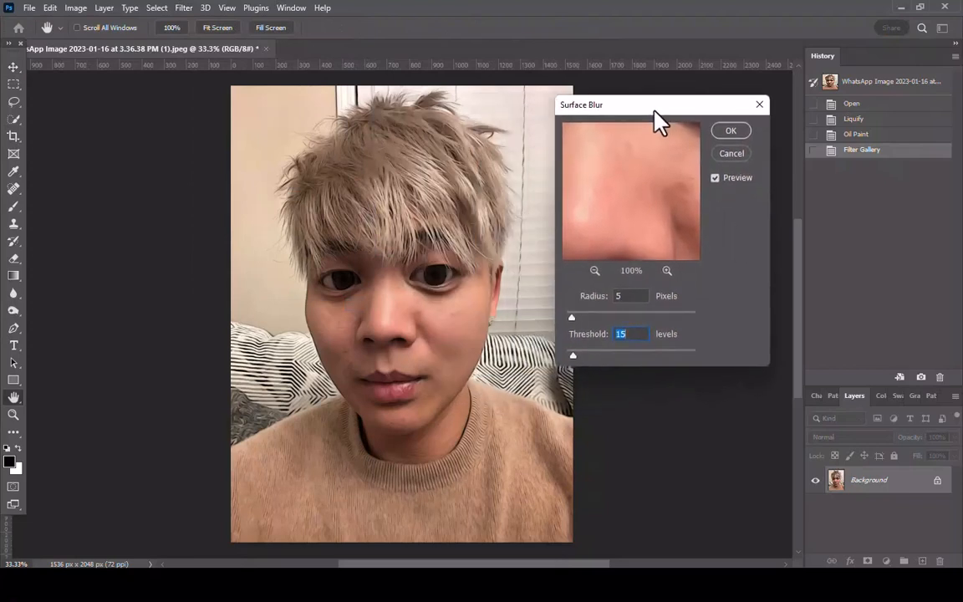
left_click(594, 270)
left_click(594, 271)
left_click(595, 271)
left_click(594, 271)
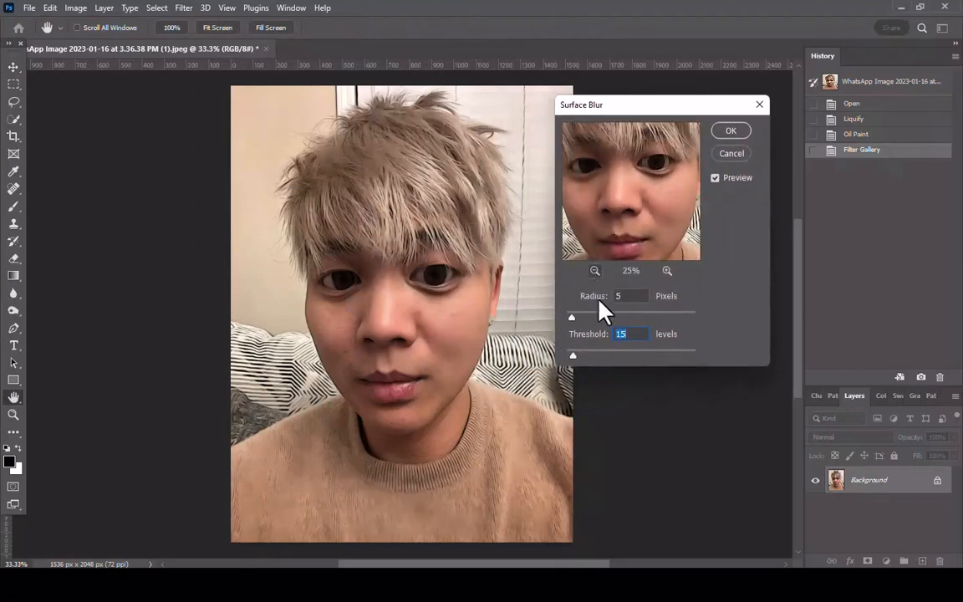
left_click(623, 297)
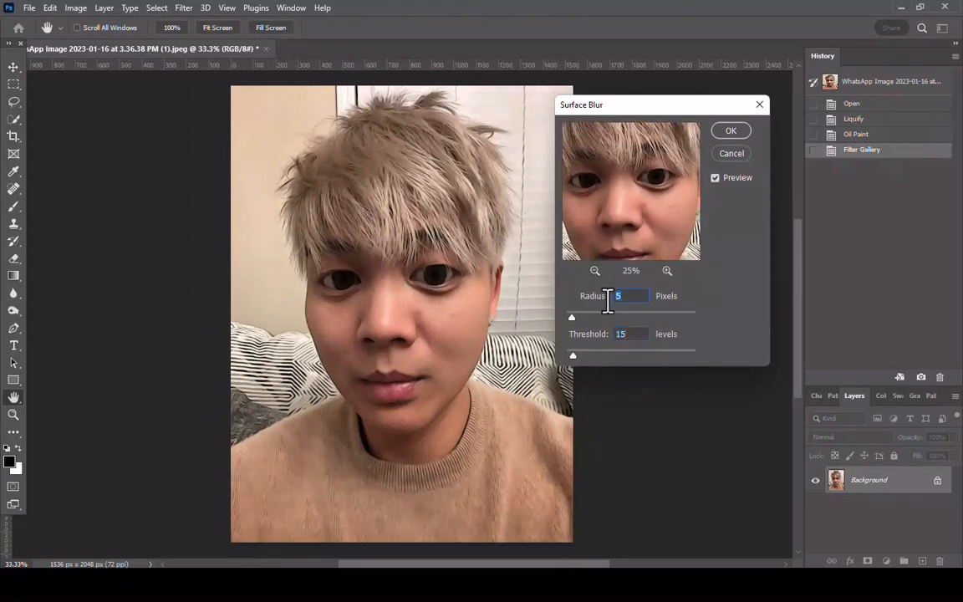
type("20")
left_click(611, 335)
left_click(731, 130)
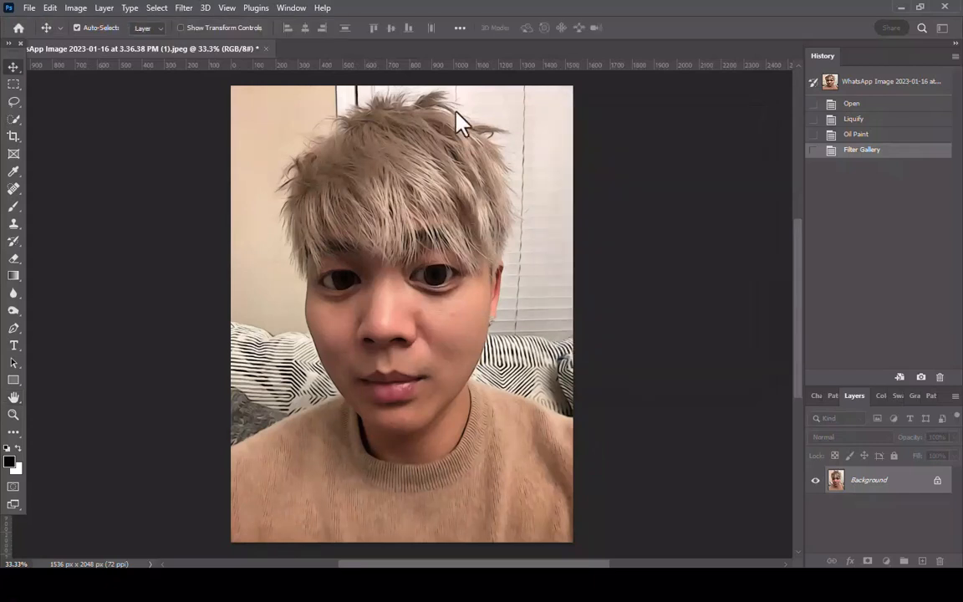
Apply Oil Paint to the portrait again with Stylization 5.0, Cleanliness 3.0, Scale 0.1, Bristle Detail 0.0 and Lighting off
left_click(184, 7)
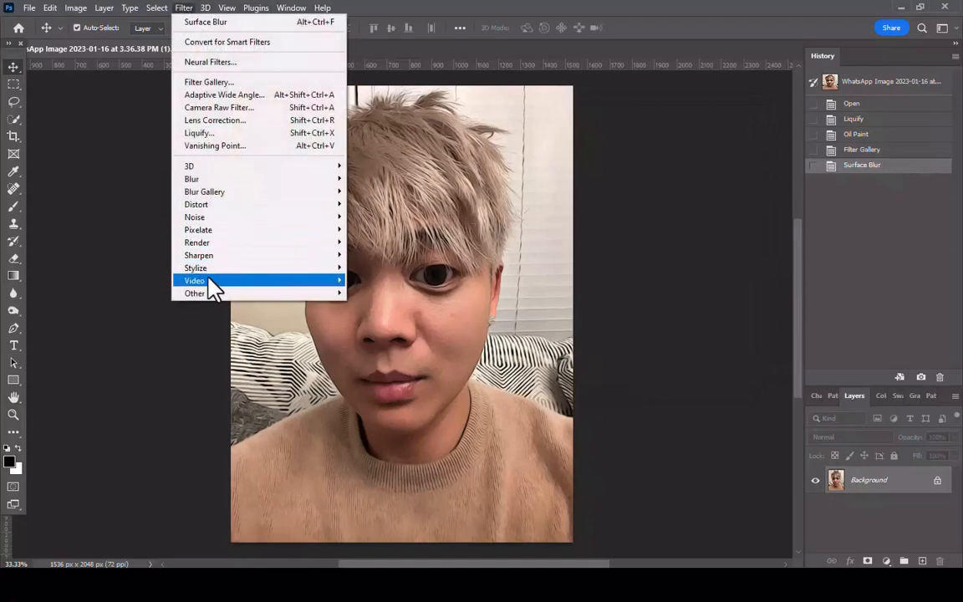
mouse_move(199, 266)
left_click(372, 319)
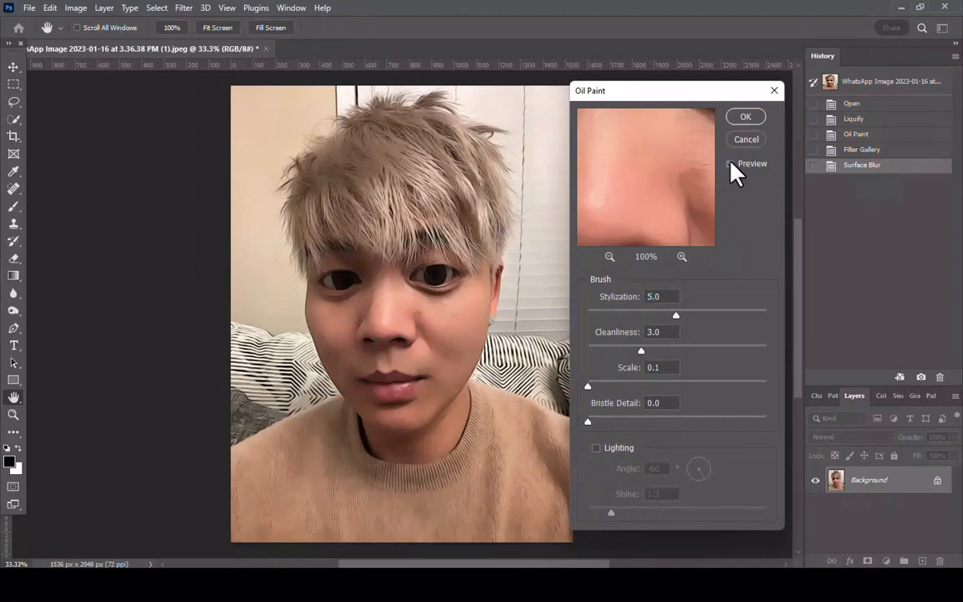
left_click(746, 118)
Sharpen the portrait with an Unsharp Mask of 150% amount, 8 pixels radius and 8 levels threshold
left_click(184, 7)
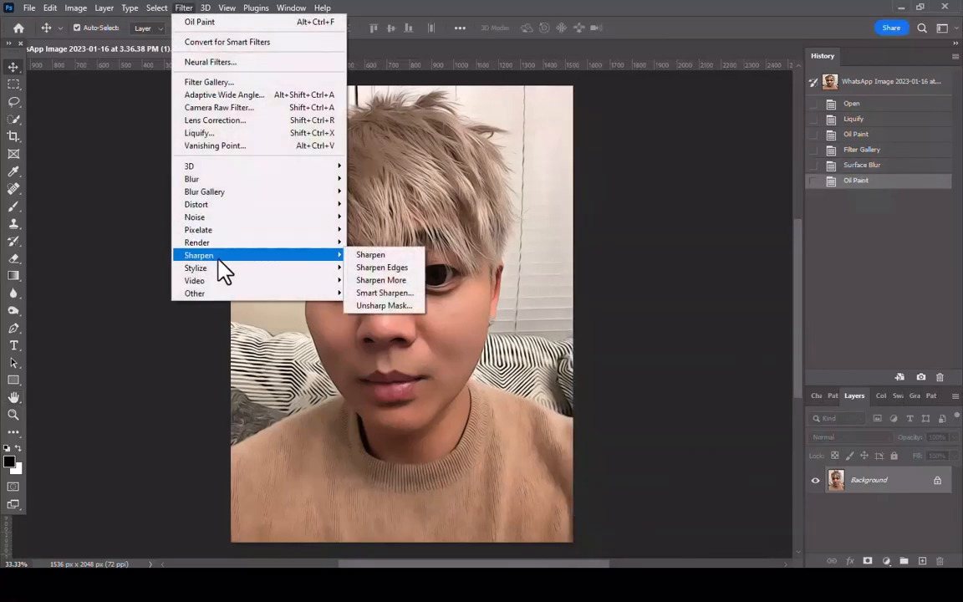
left_click(368, 306)
left_click_drag(451, 97, 648, 142)
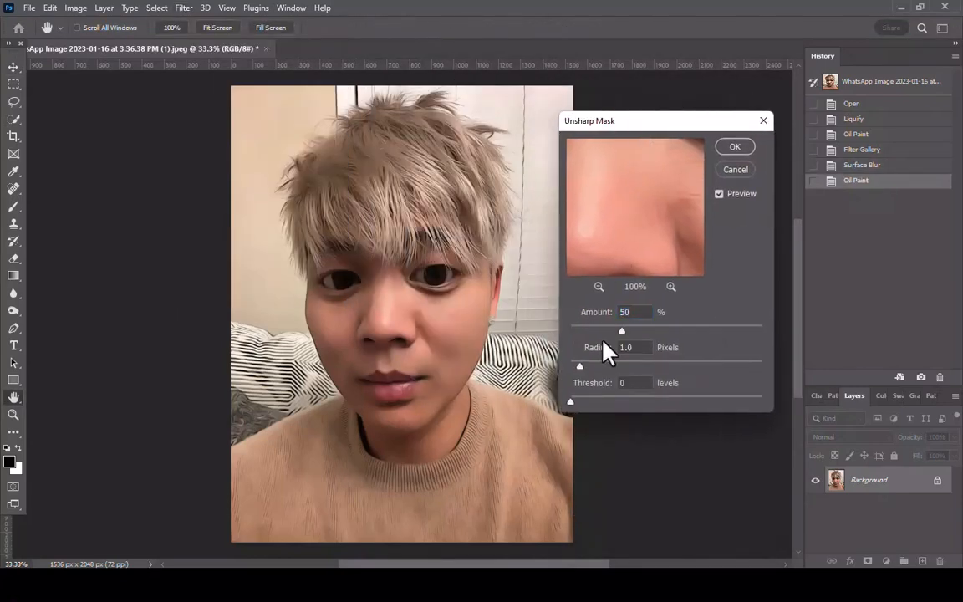
double_click(633, 313)
double_click(628, 347)
type("8")
double_click(633, 382)
type("8")
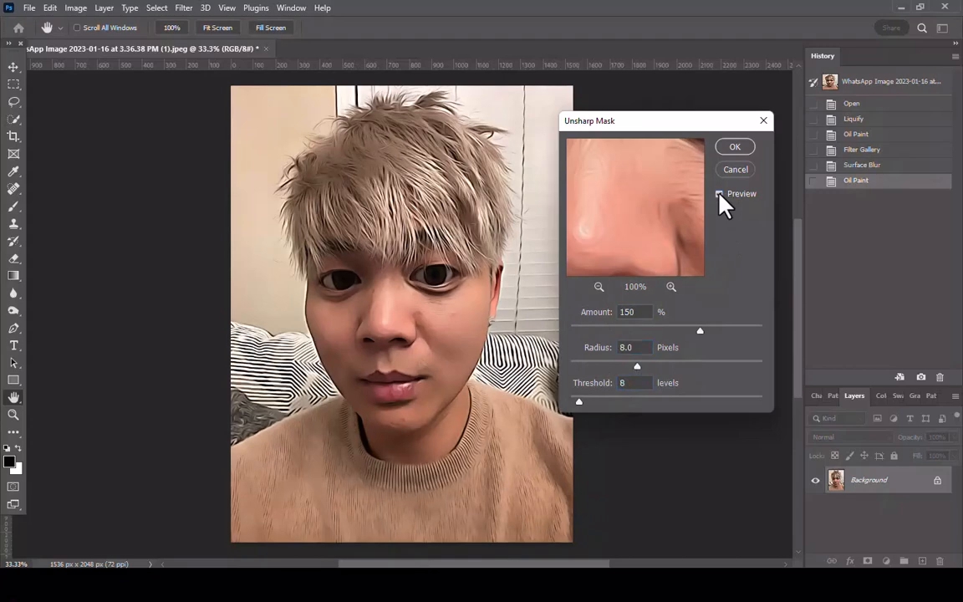
left_click(734, 150)
Apply Smart Sharpen to the portrait with an amount of 15%, a radius of 1.5 px and Reduce Noise at 100%
left_click(182, 7)
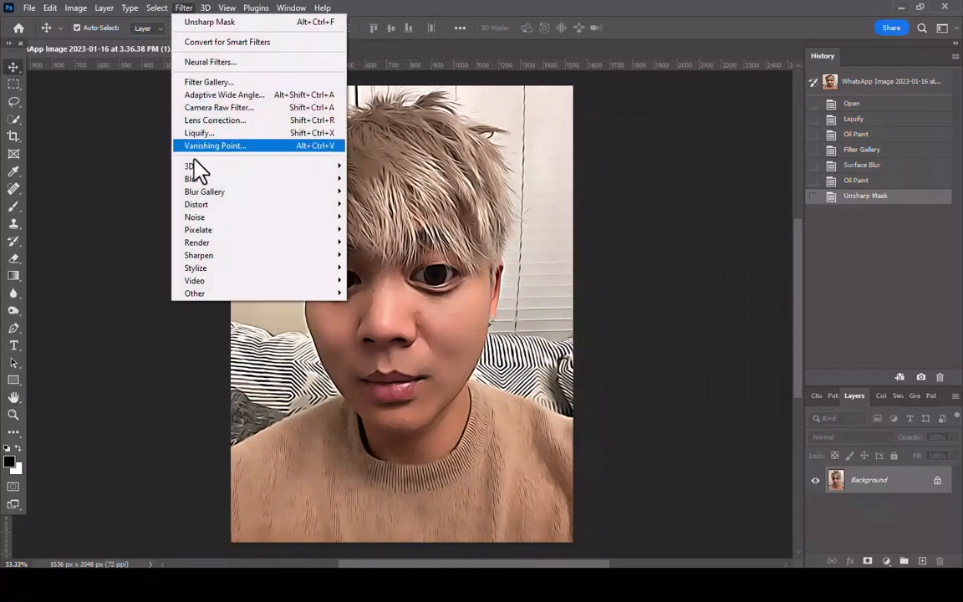
mouse_move(200, 256)
left_click(365, 297)
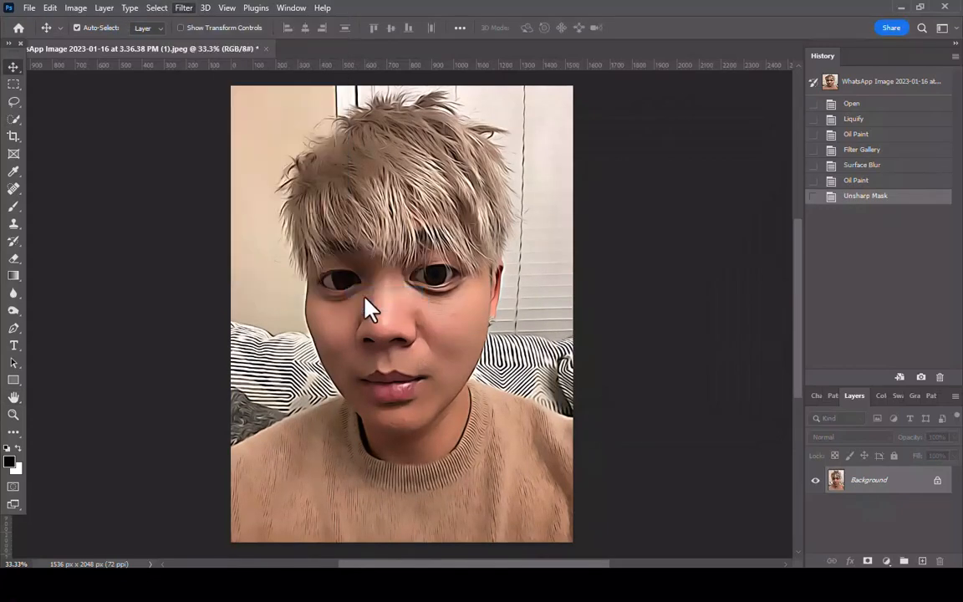
left_click_drag(666, 307, 740, 188)
double_click(841, 250)
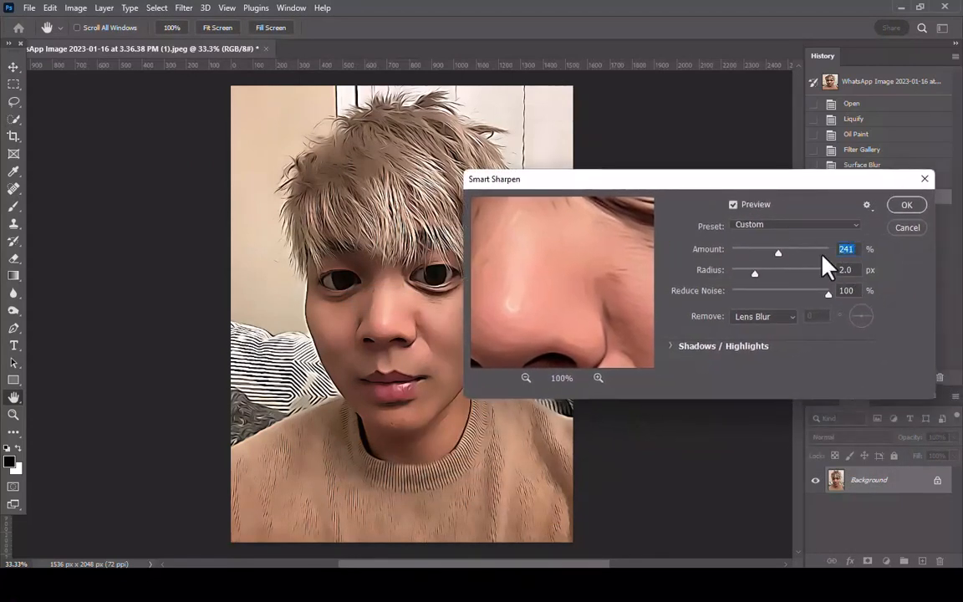
type("150")
key("Tab")
type("1.5")
left_click(907, 209)
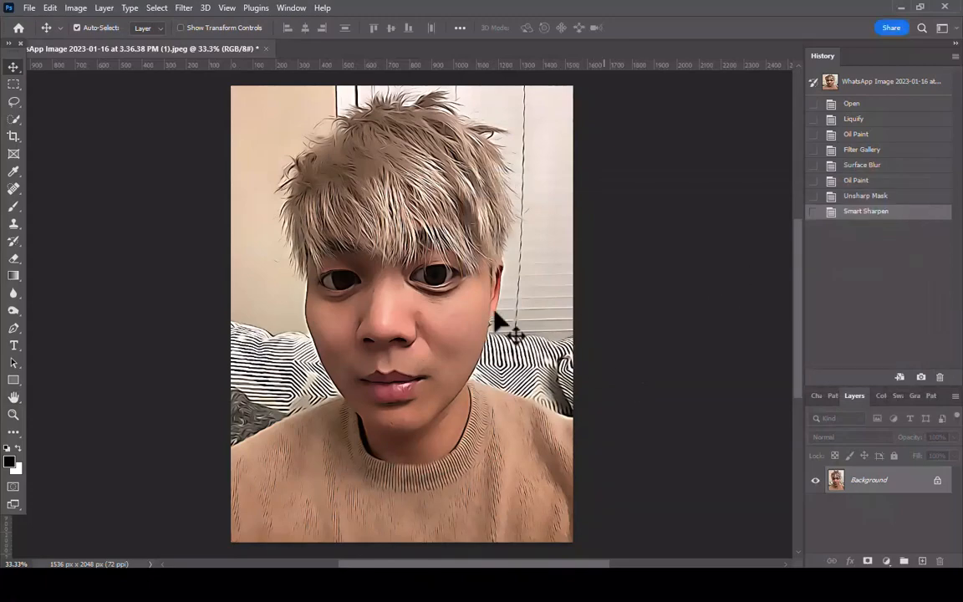
Use the Spot Healing Brush, enlarged to size 30, to remove the marks on the cheek beside the nose
scroll(452, 301, "up", 3)
scroll(426, 312, "up", 1)
scroll(439, 333, "up", 4)
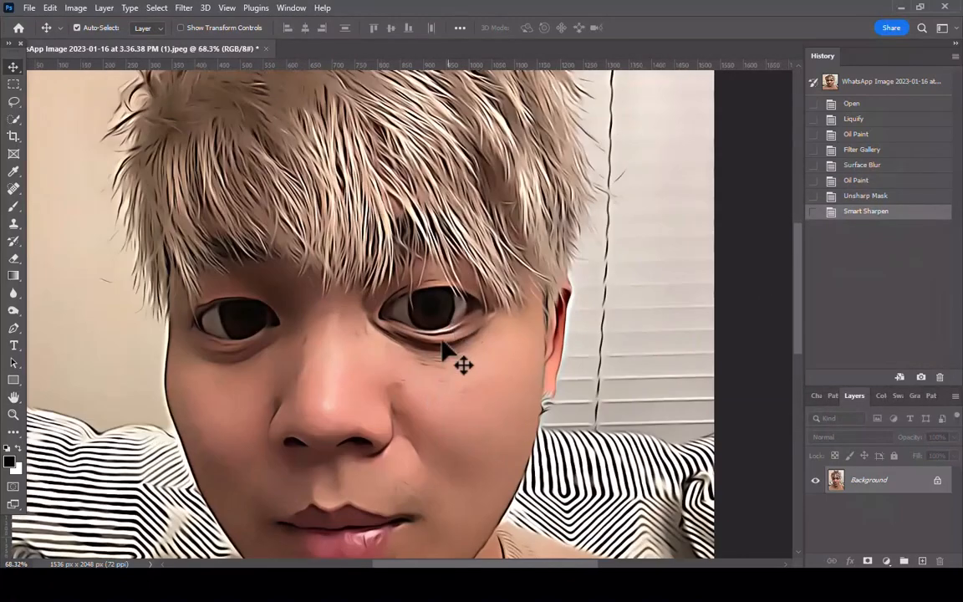
scroll(464, 368, "down", 2)
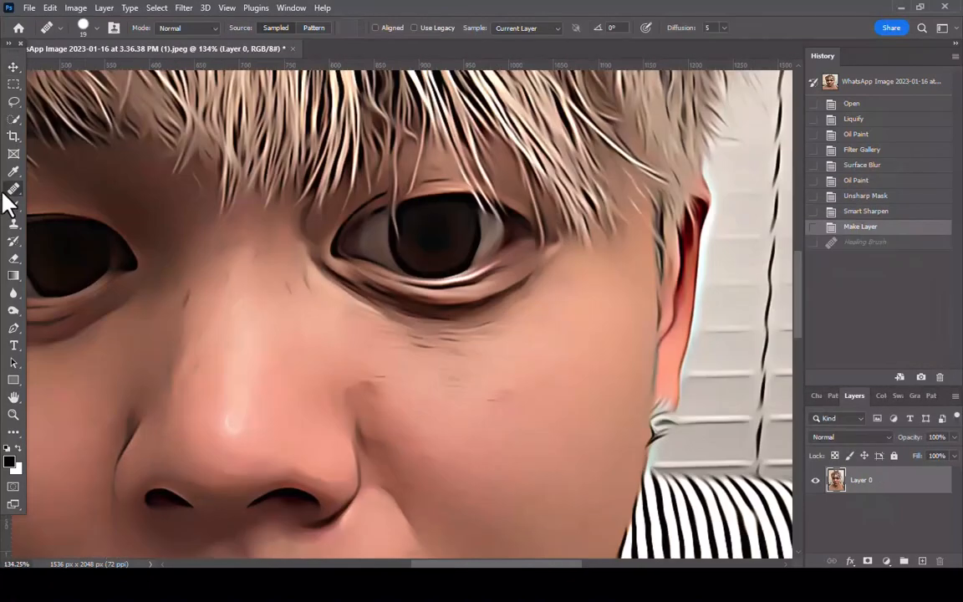
right_click(8, 190)
left_click(52, 200)
left_click_drag(396, 306, 368, 324)
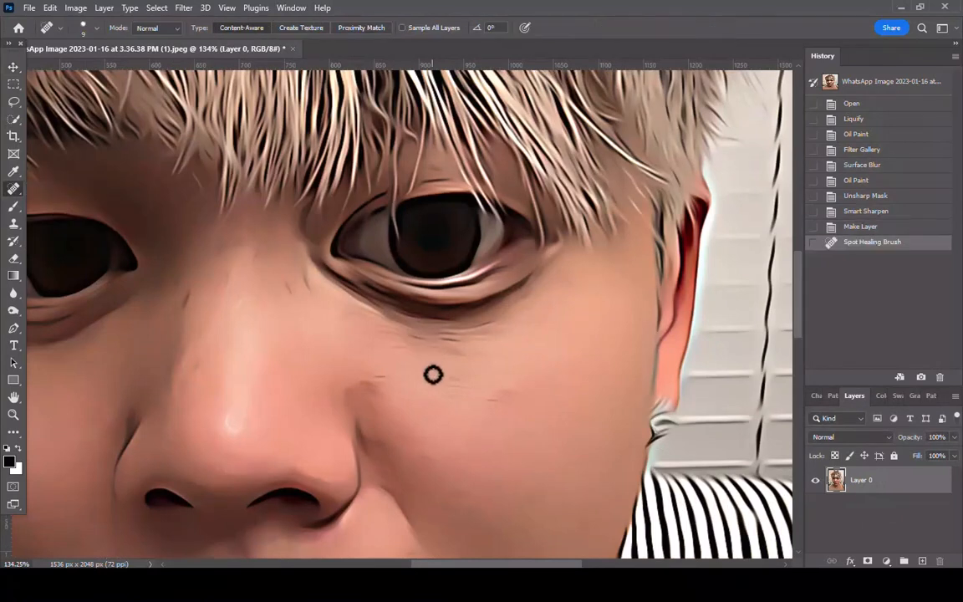
key("bracketright")
key("bracketright")
key("bracketright")
key("bracketright")
left_click(387, 376)
left_click(409, 419)
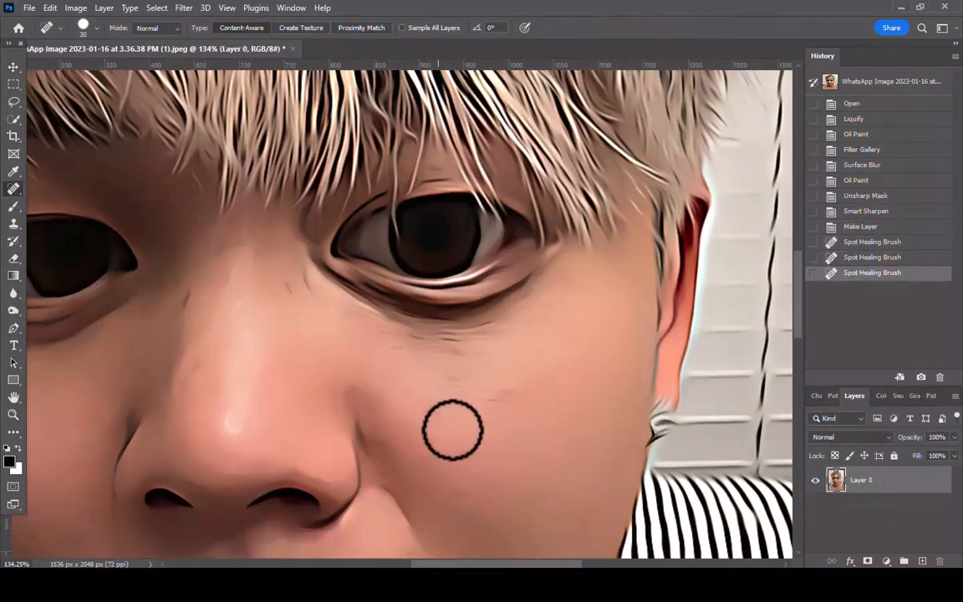
Heal the remaining fine lines and blotches on the cheek below the eye on the image's right side
left_click(452, 430)
left_click(443, 391)
mouse_move(411, 339)
left_mouse_down()
mouse_move(505, 371)
mouse_move(388, 338)
mouse_move(425, 368)
left_mouse_up()
left_click(450, 370)
left_click_drag(451, 406, 512, 394)
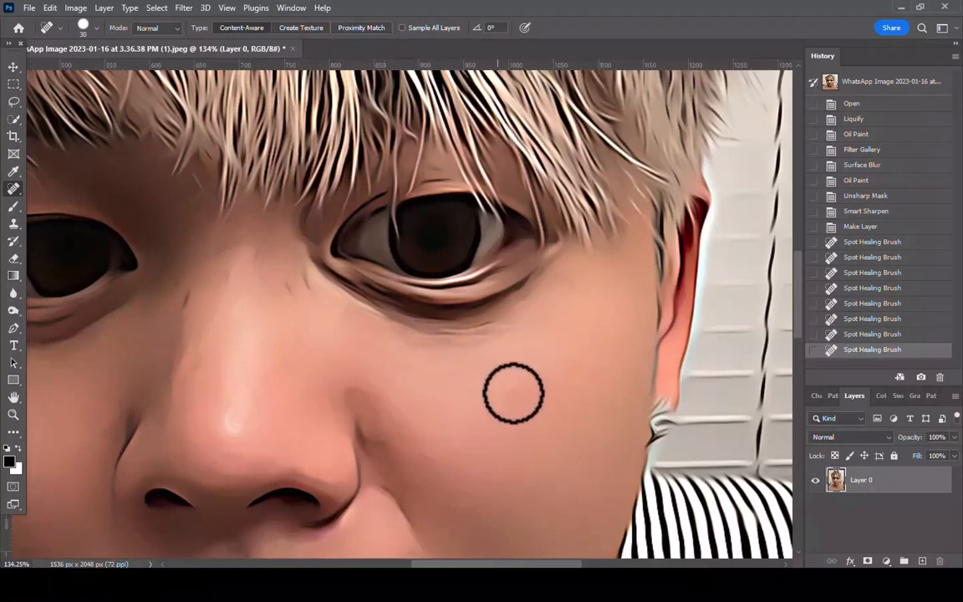
mouse_move(413, 392)
left_mouse_down()
mouse_move(469, 409)
mouse_move(513, 382)
left_mouse_up()
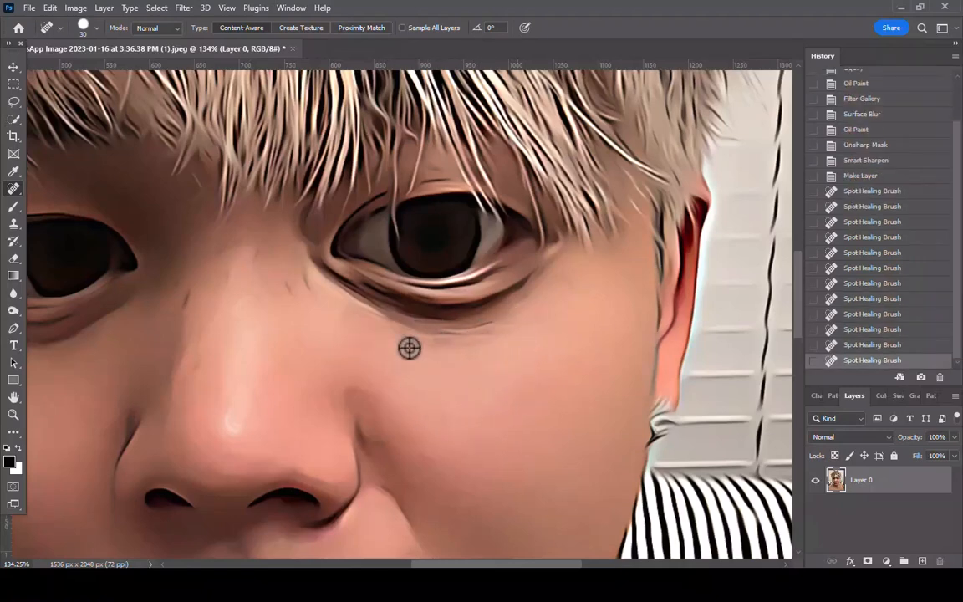
Heal the dark marks along the nose bridge, by the inner eye corner and beneath the eye
scroll(408, 349, "down", 4)
scroll(336, 329, "up", 6)
left_click(335, 332)
left_click(325, 337)
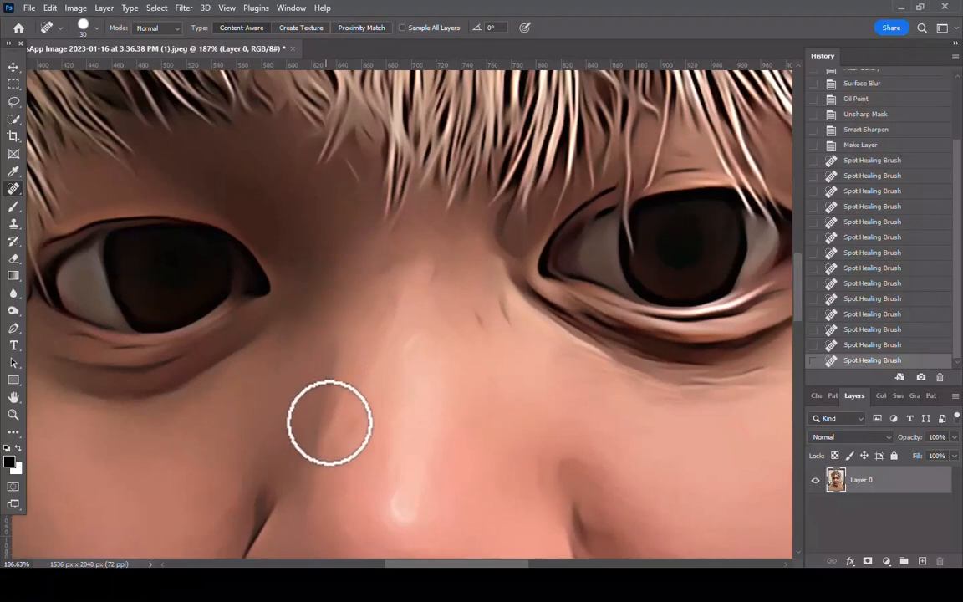
left_click(348, 428)
left_click_drag(354, 387, 348, 420)
left_click_drag(499, 323, 509, 317)
left_click_drag(480, 354, 503, 347)
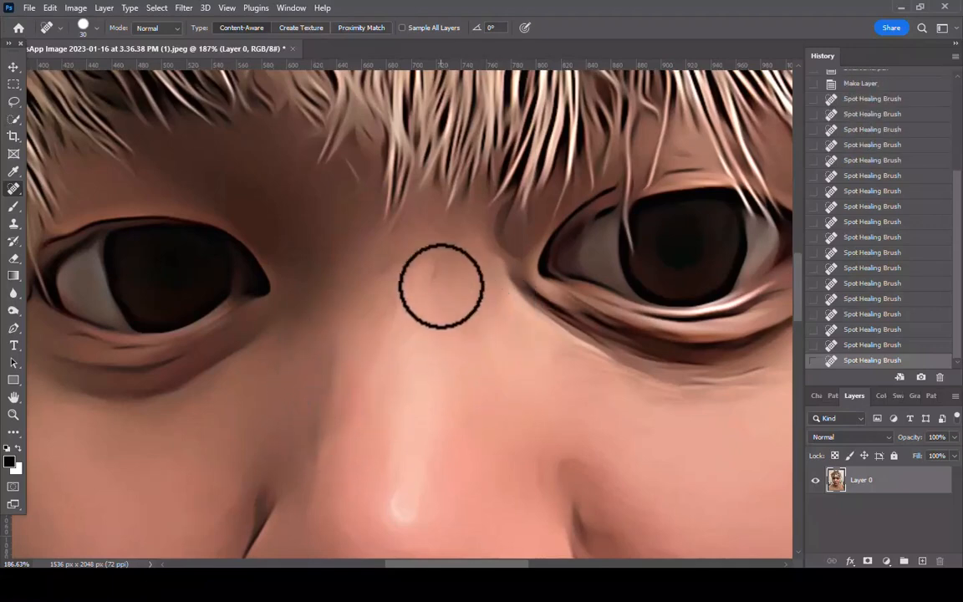
left_click_drag(441, 285, 448, 317)
mouse_move(571, 398)
left_mouse_down()
mouse_move(652, 431)
mouse_move(705, 409)
left_mouse_up()
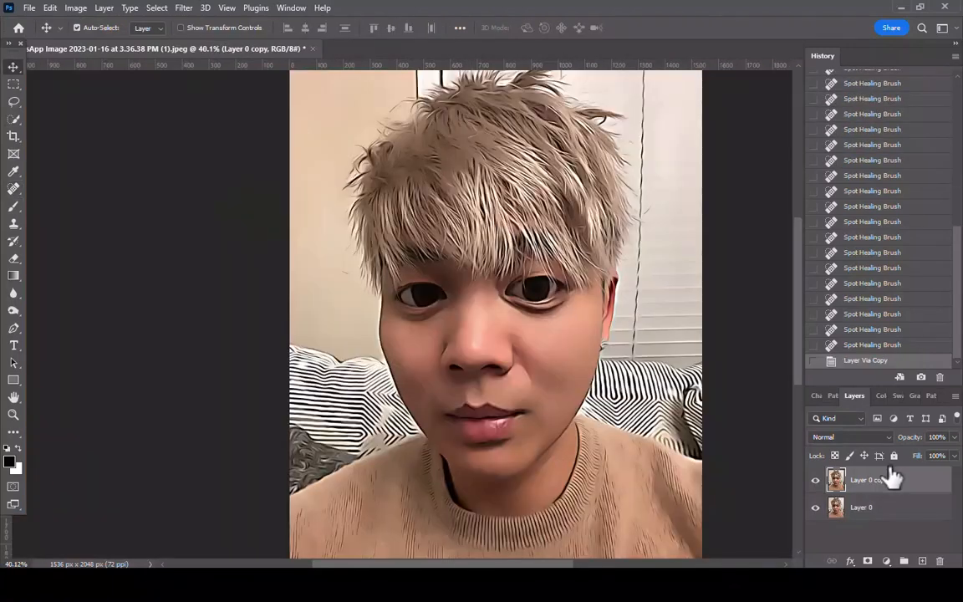
Apply a Gaussian Blur with a radius of 20 pixels to the duplicated portrait layer
left_click(182, 8)
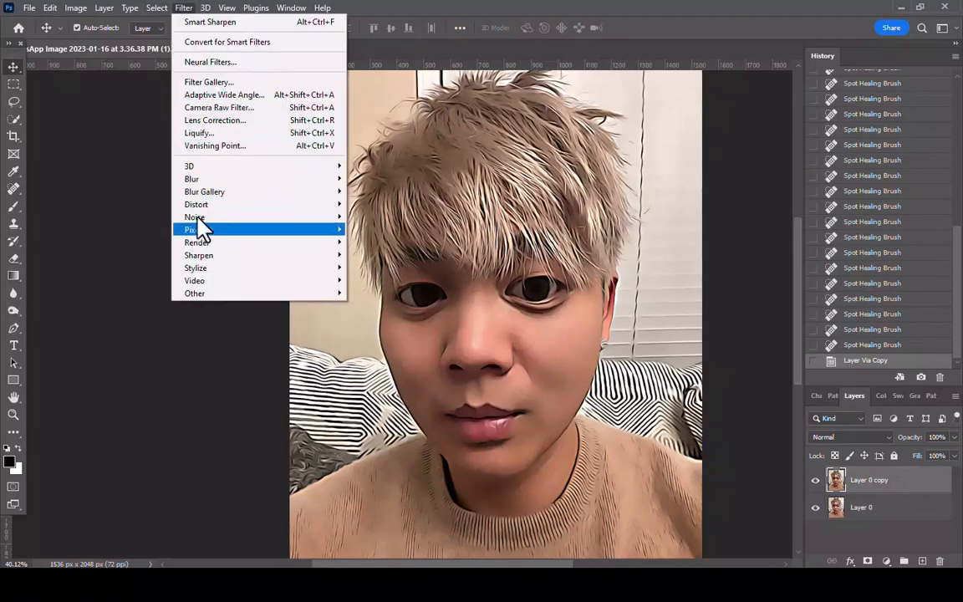
mouse_move(252, 179)
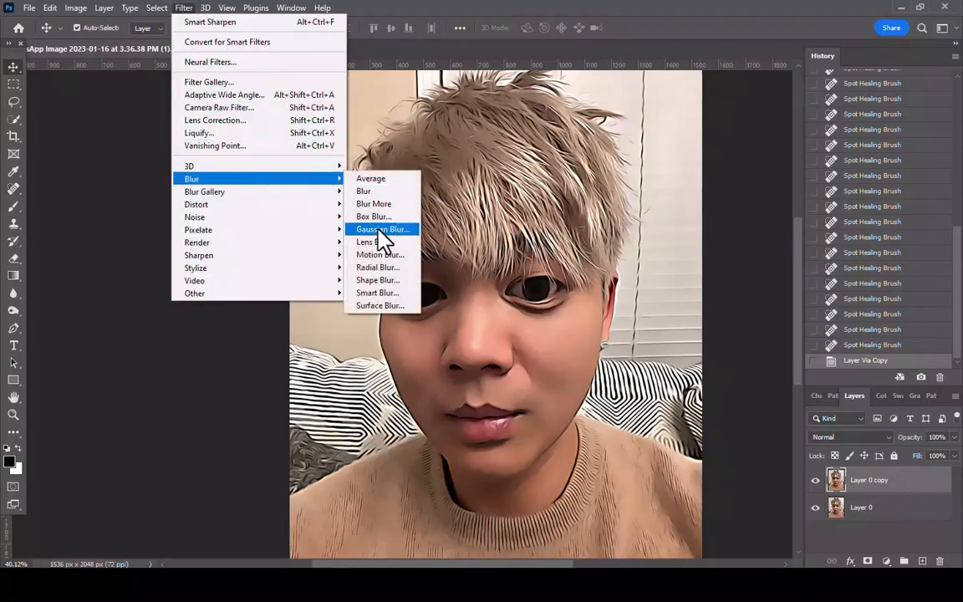
left_click(380, 231)
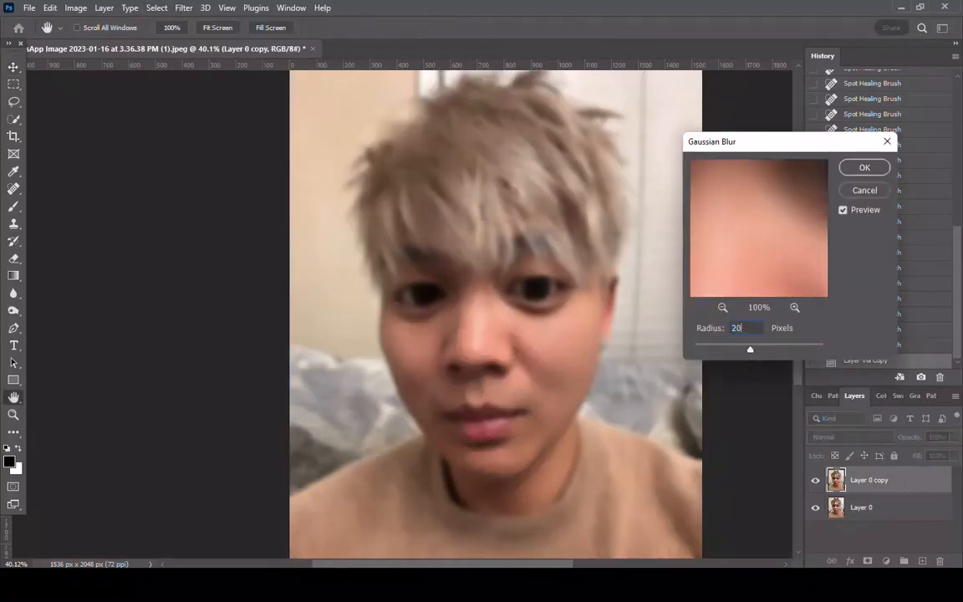
left_click(865, 168)
Add an Invert adjustment layer and clip it to the blurred portrait copy
left_click(888, 561)
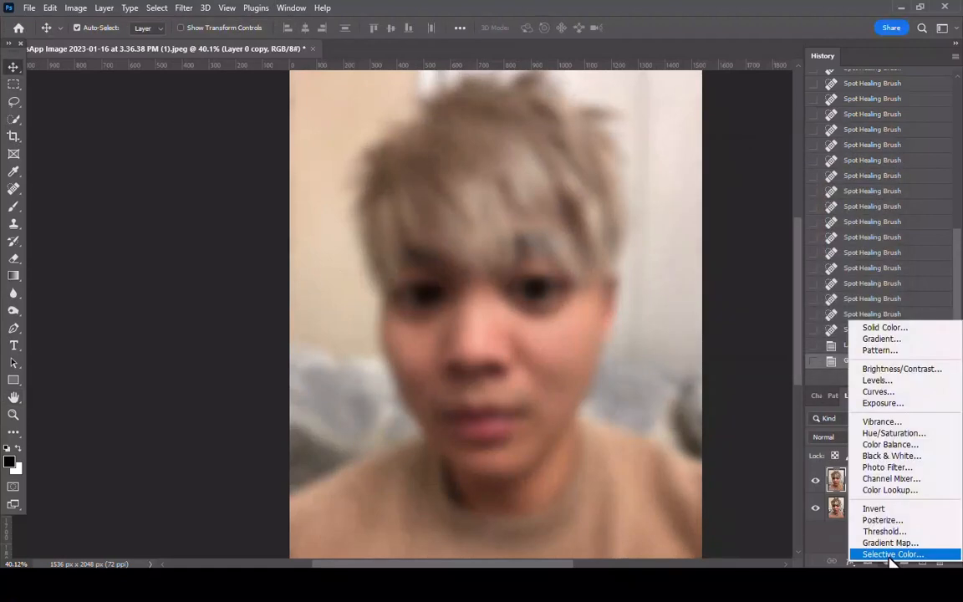
left_click(883, 510)
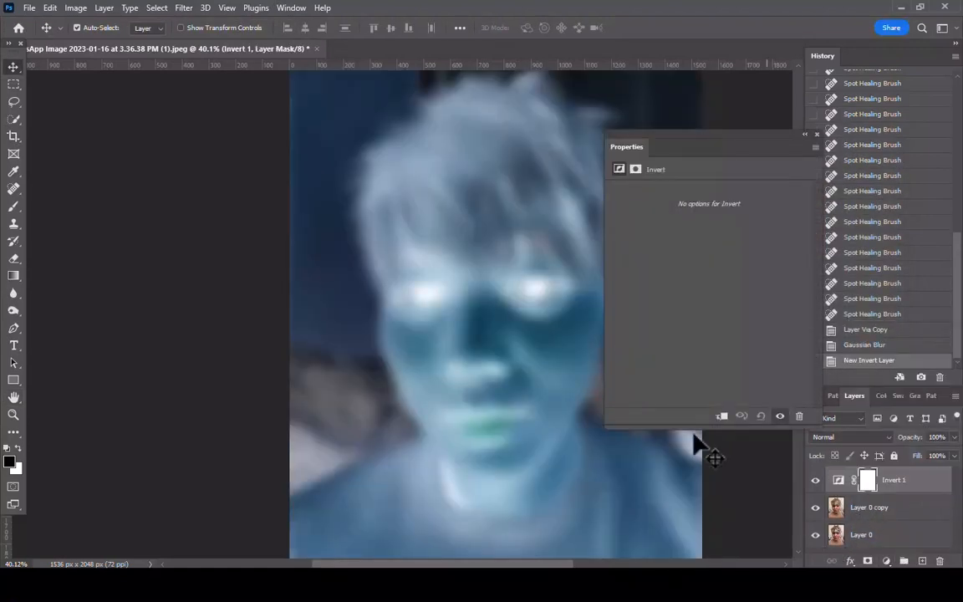
left_click(721, 416)
left_click(805, 135)
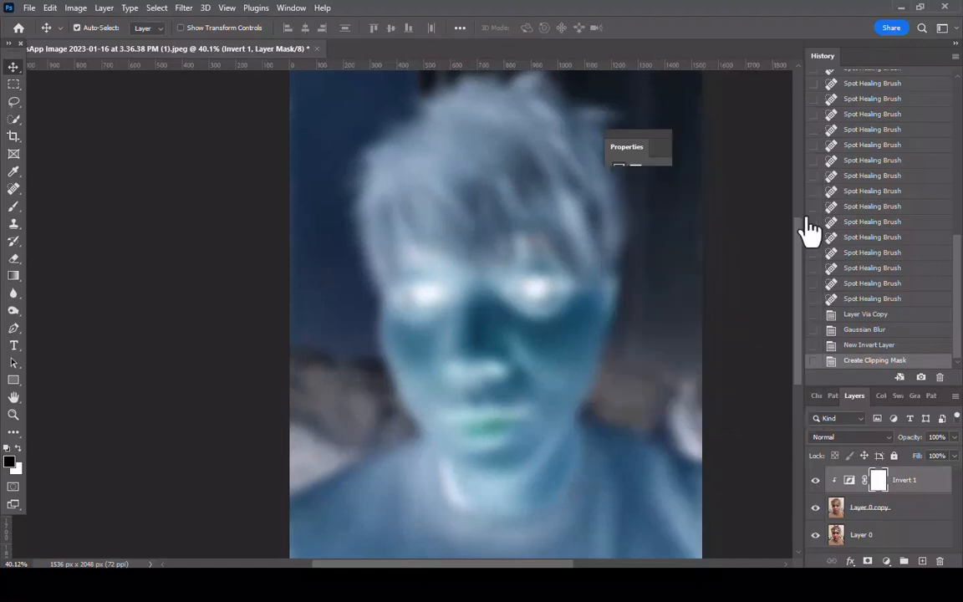
Add a Black & White adjustment layer with the default settings and clip it to the blurred copy
left_click(888, 562)
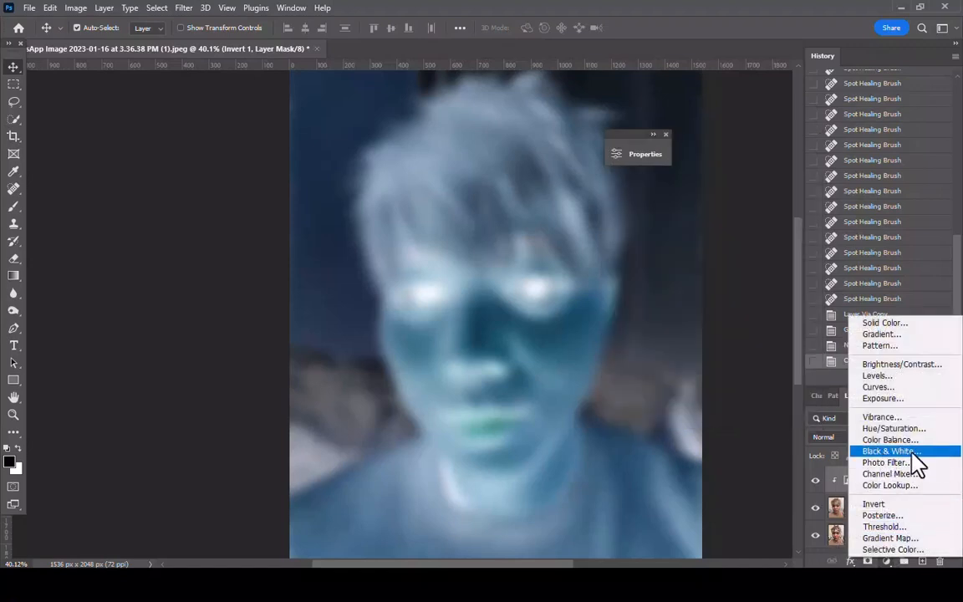
left_click(907, 452)
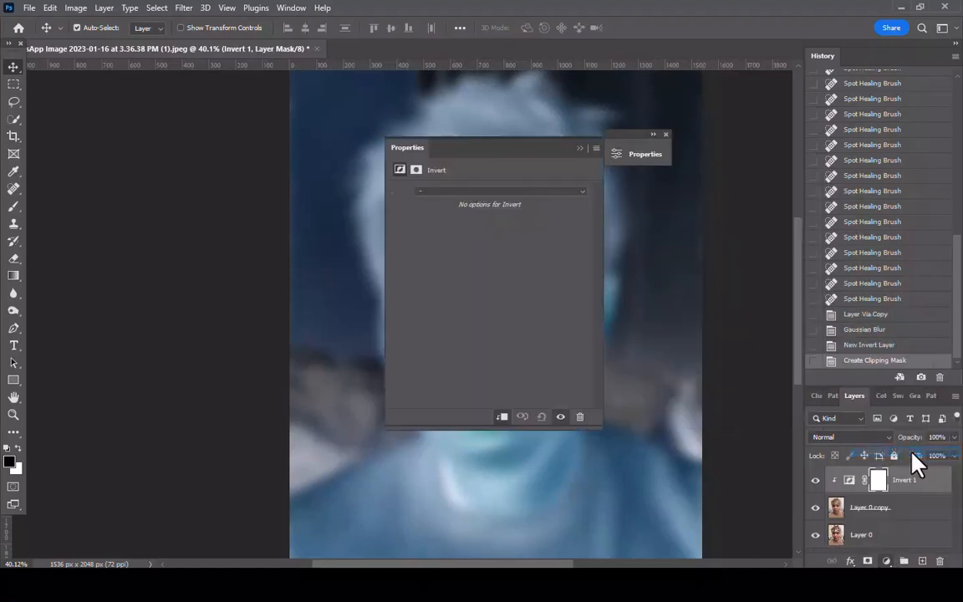
left_click(502, 417)
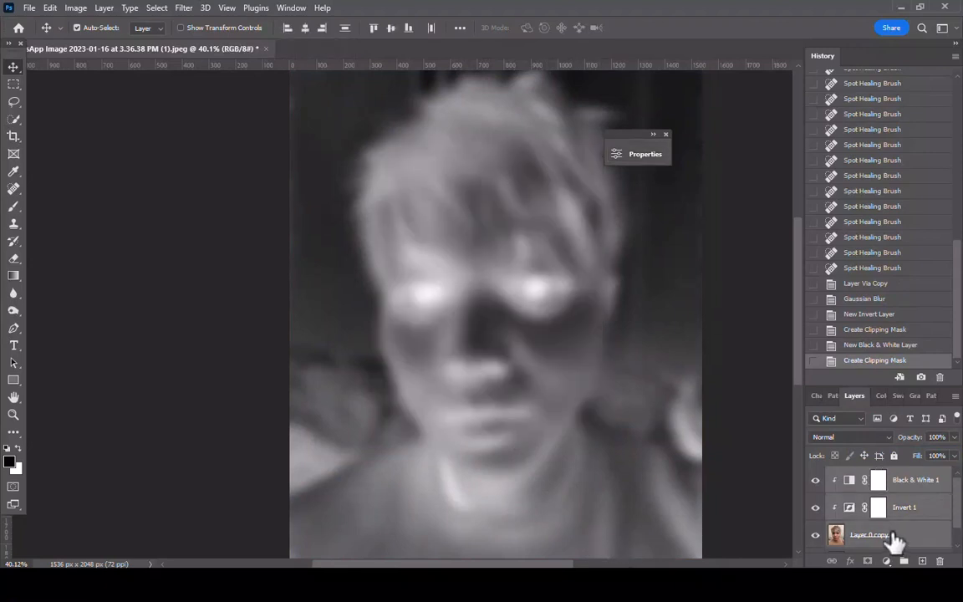
Group the blurred copy with its two clipped adjustments and name the group Tone Opacity
scroll(890, 537, "down", 1)
key("ctrl+g")
double_click(867, 473)
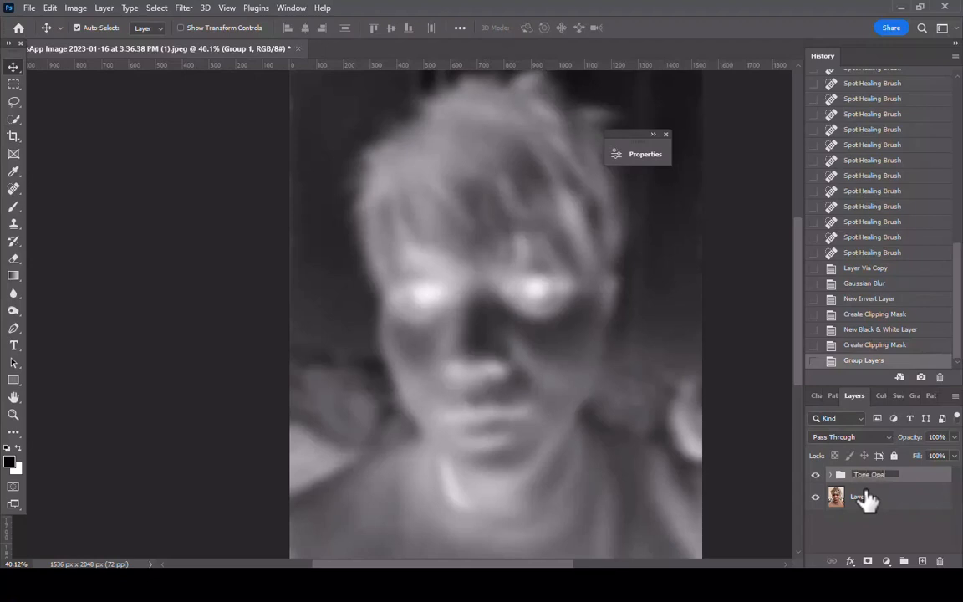
key("Return")
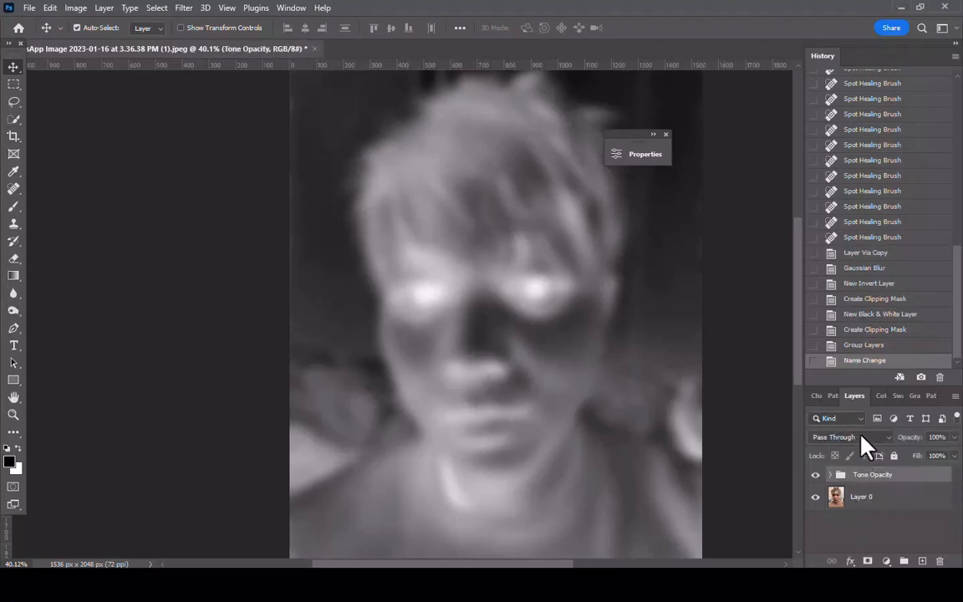
Set the Tone Opacity group to Overlay blending at 60% opacity and compare the image with and without it
left_click(859, 438)
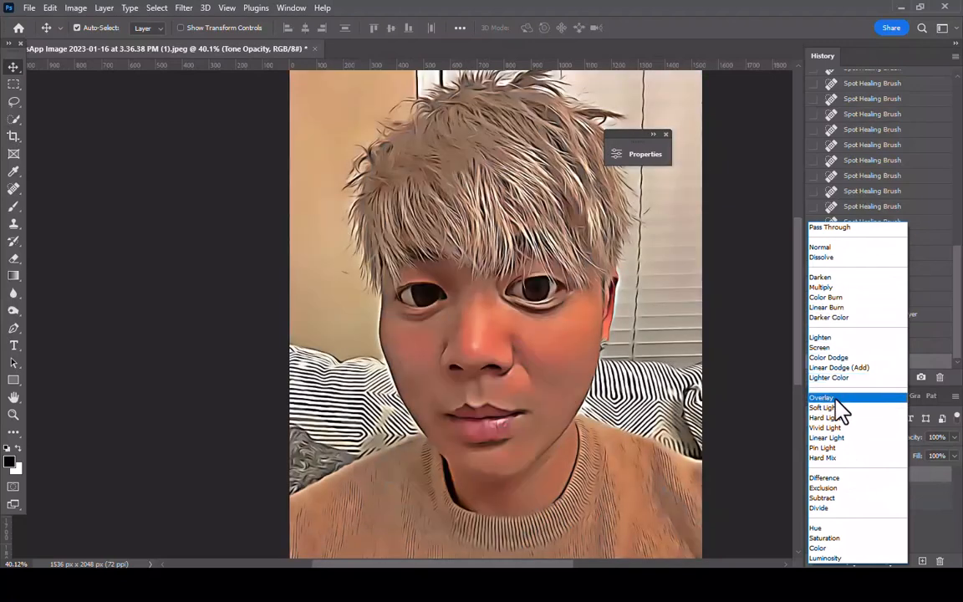
left_click(838, 398)
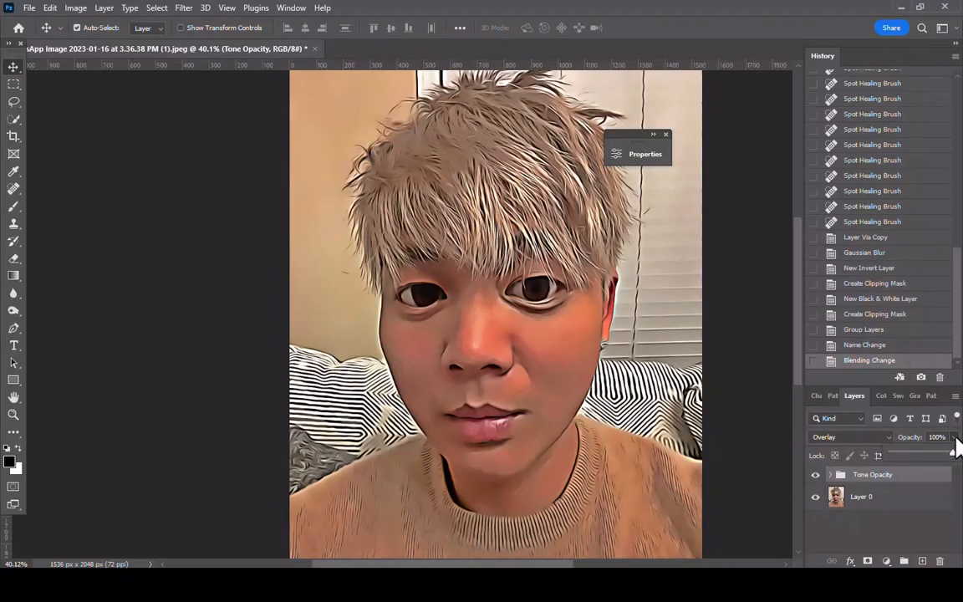
left_click_drag(954, 438, 945, 529)
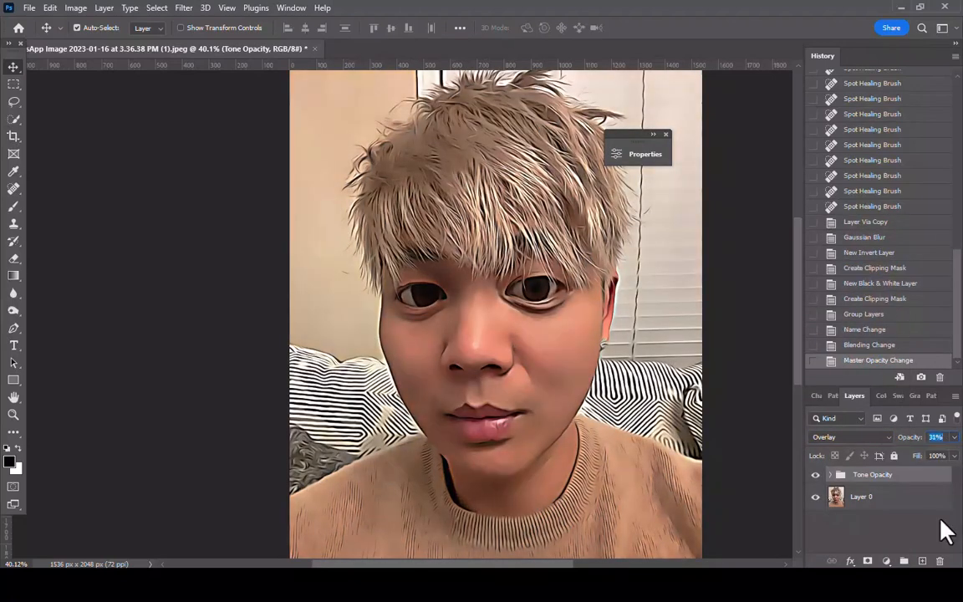
left_click(815, 474)
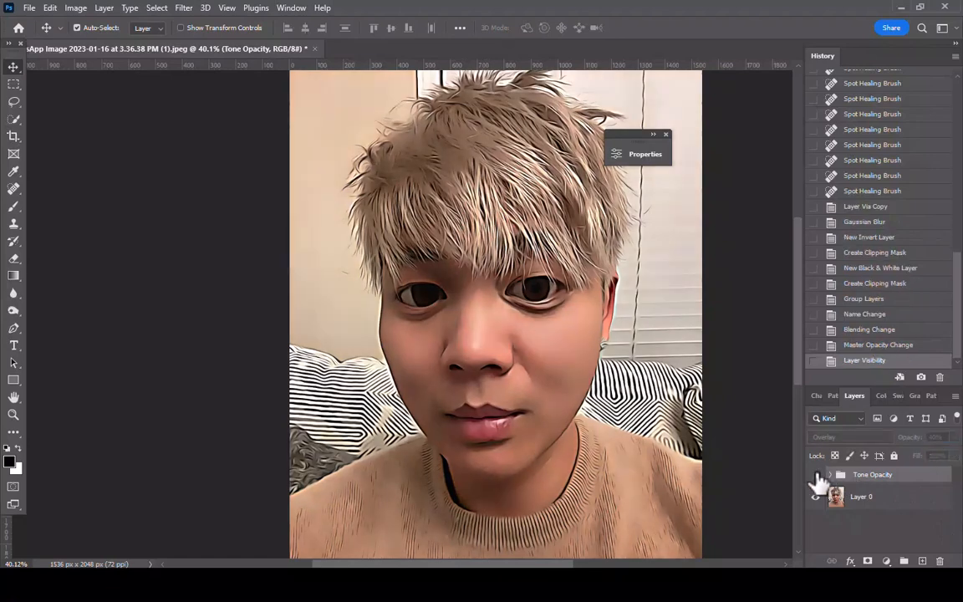
left_click(815, 475)
Add a Selective Color adjustment layer with Black set to -100% for the Whites
left_click(886, 560)
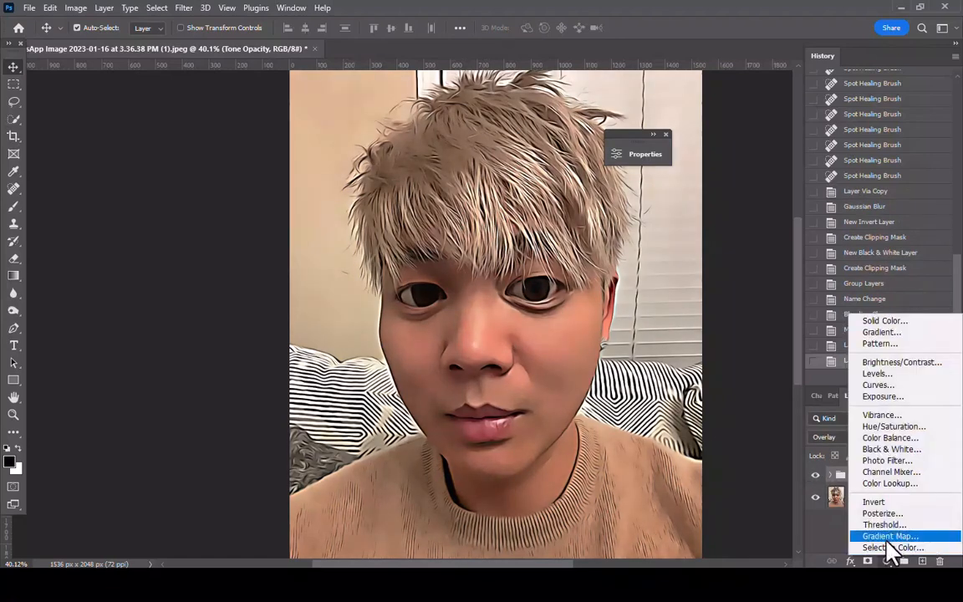
left_click(891, 547)
left_click(451, 209)
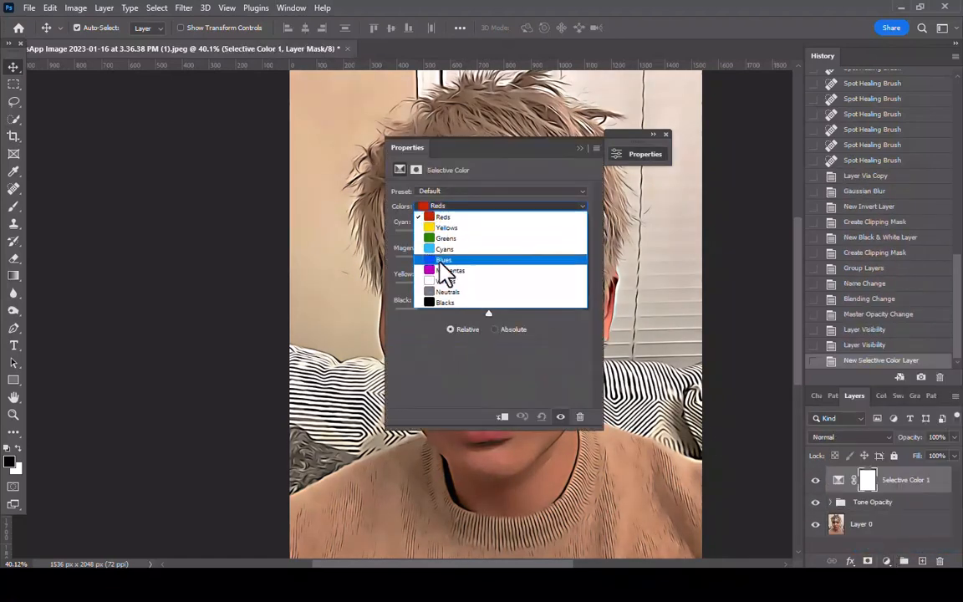
left_click(443, 276)
left_click_drag(488, 310, 394, 310)
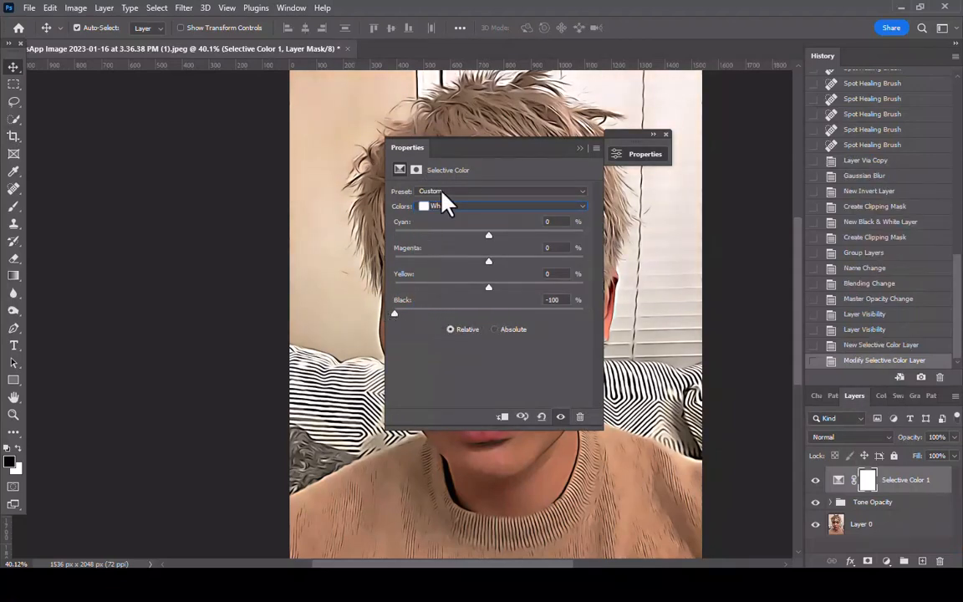
left_click_drag(500, 157, 746, 193)
left_click(825, 184)
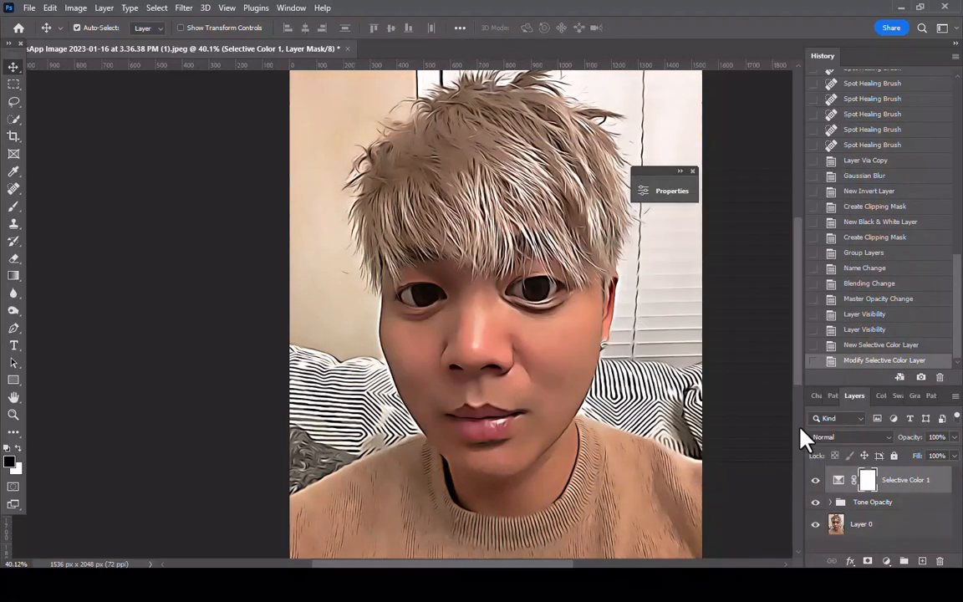
Compare the image with and without the Selective Color adjustment, and rename that layer white opacity
left_click(816, 481)
left_click(815, 481)
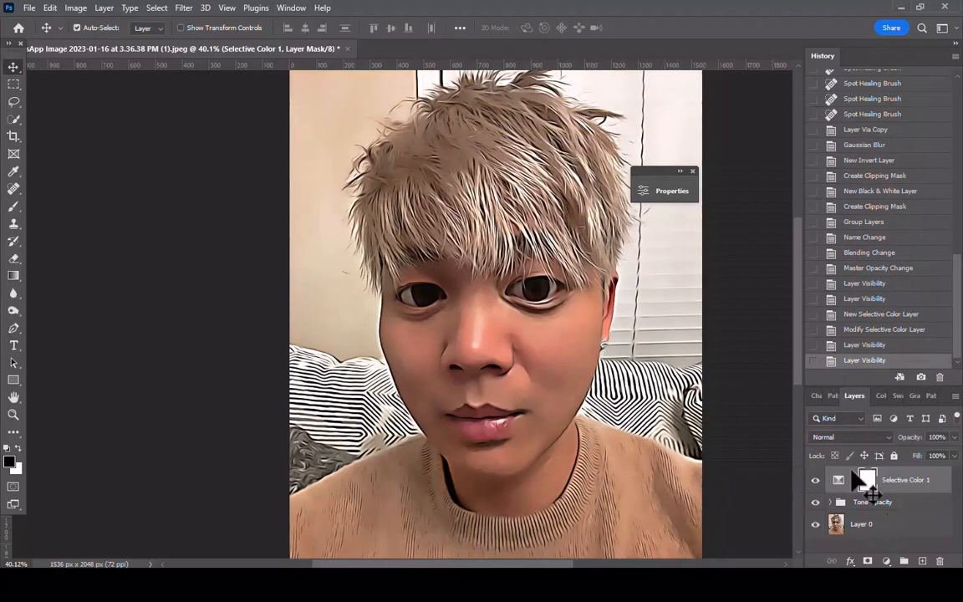
double_click(905, 480)
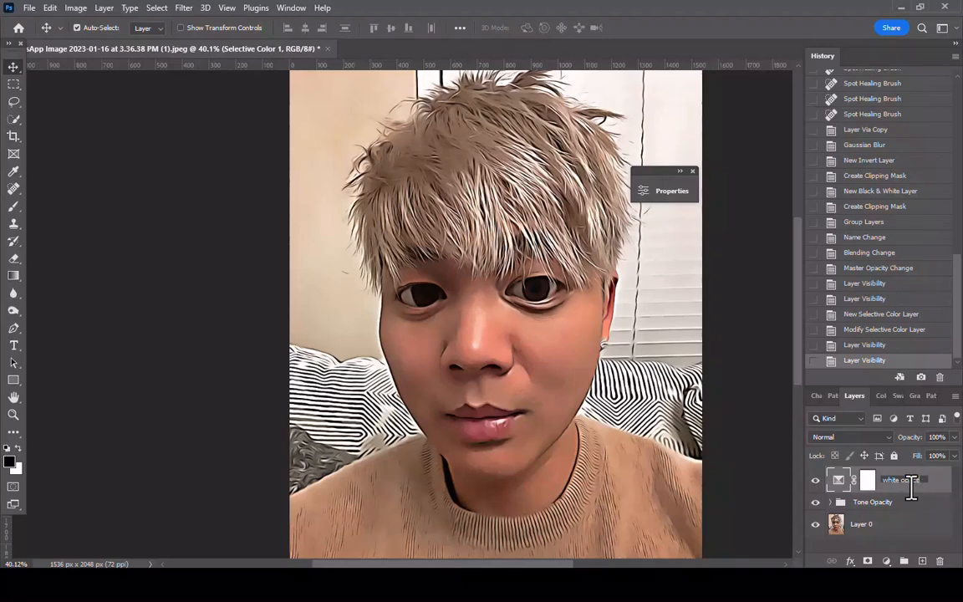
left_click(874, 548)
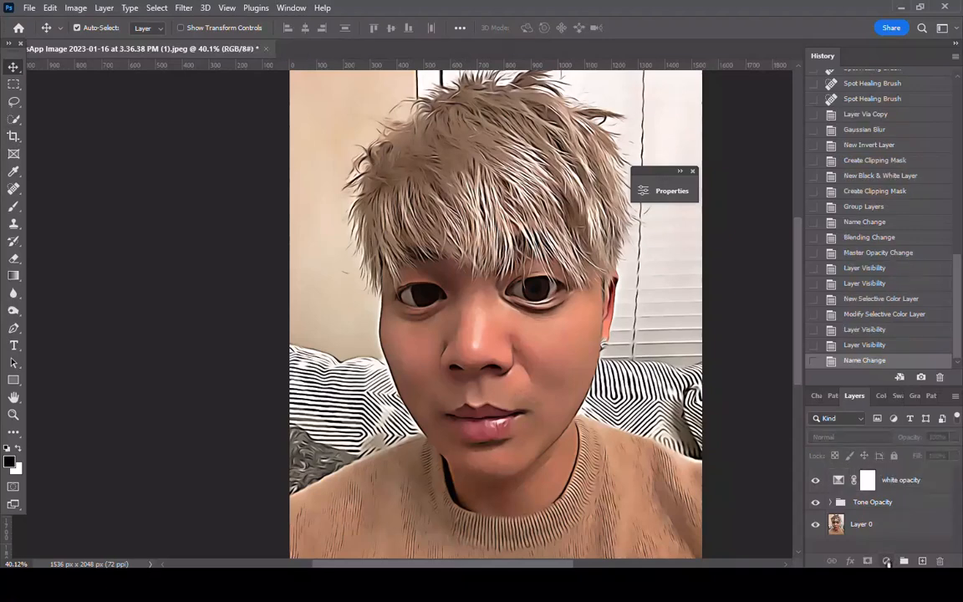
Add a Vibrance adjustment layer above the white opacity layer with Vibrance set to +15
left_click(887, 559)
left_click(883, 421)
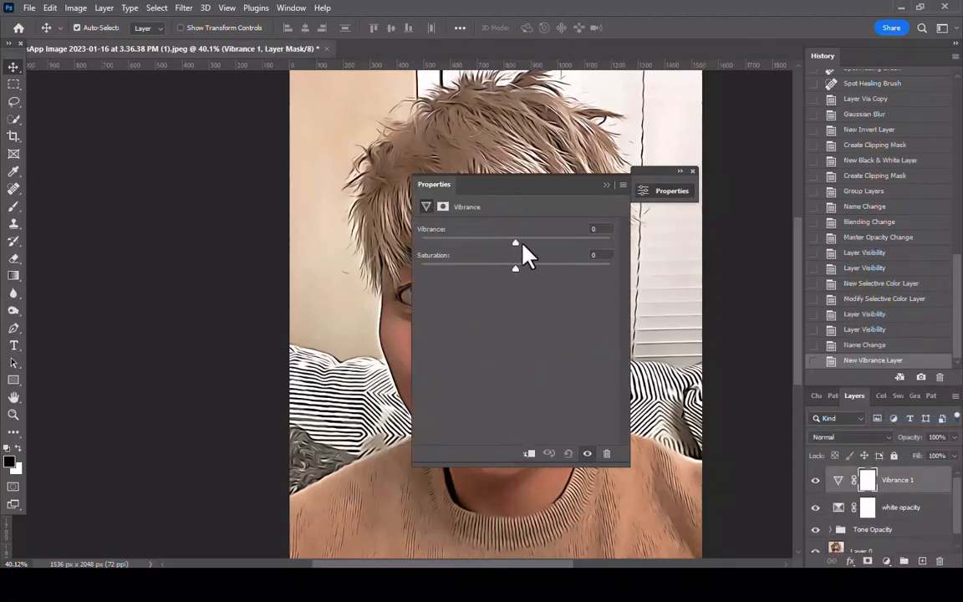
left_click(598, 229)
type("15")
key("Tab")
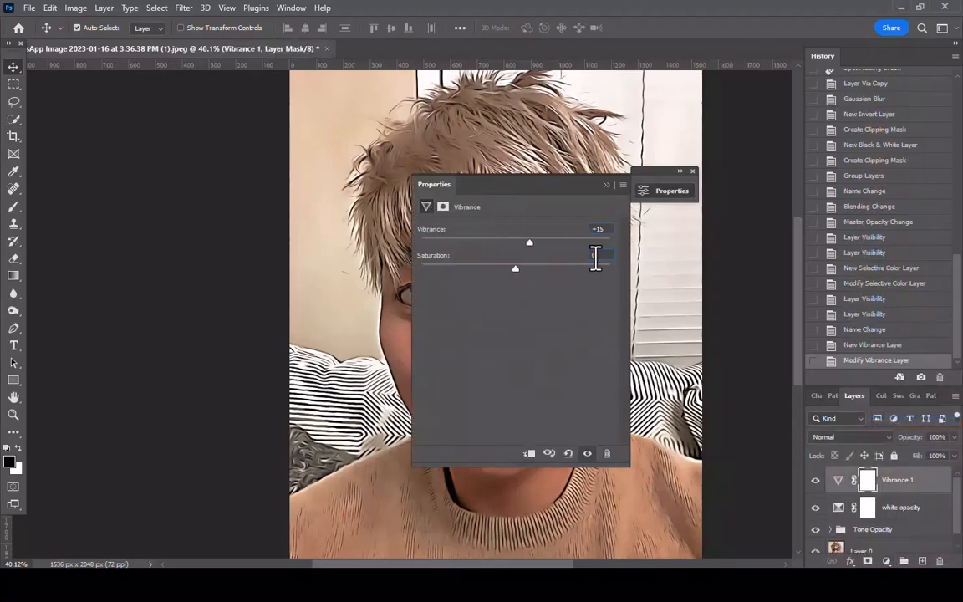
left_click(669, 190)
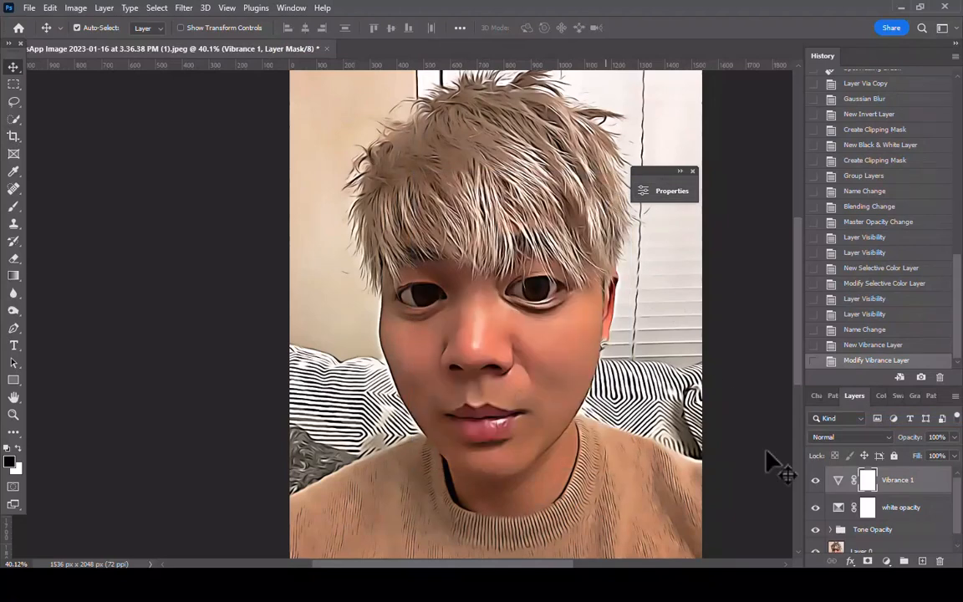
Add a Levels adjustment layer with input levels 5, 1.2 and 250, and compare the image with and without it
left_click(886, 559)
left_click(878, 378)
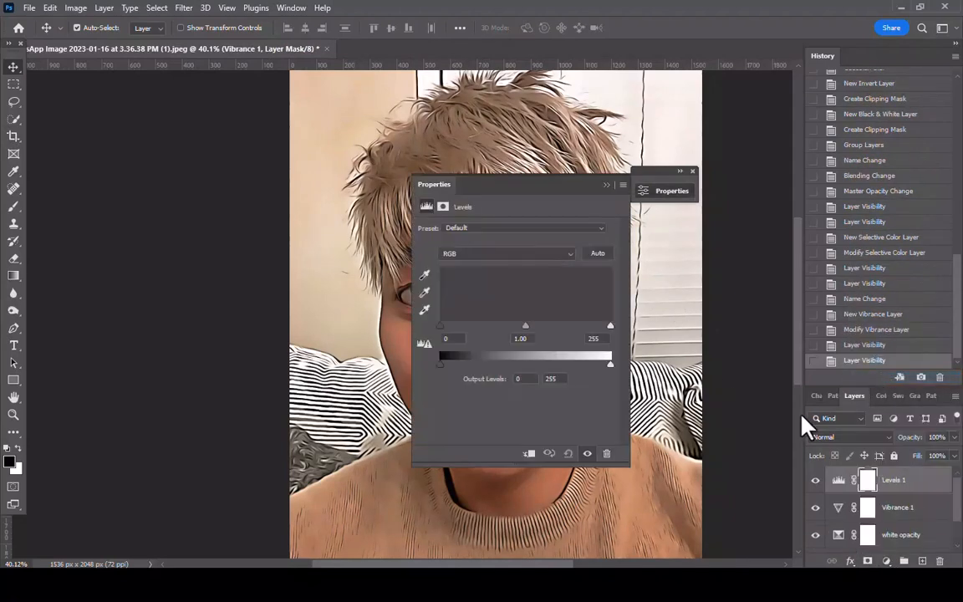
left_click_drag(520, 177, 698, 223)
double_click(706, 378)
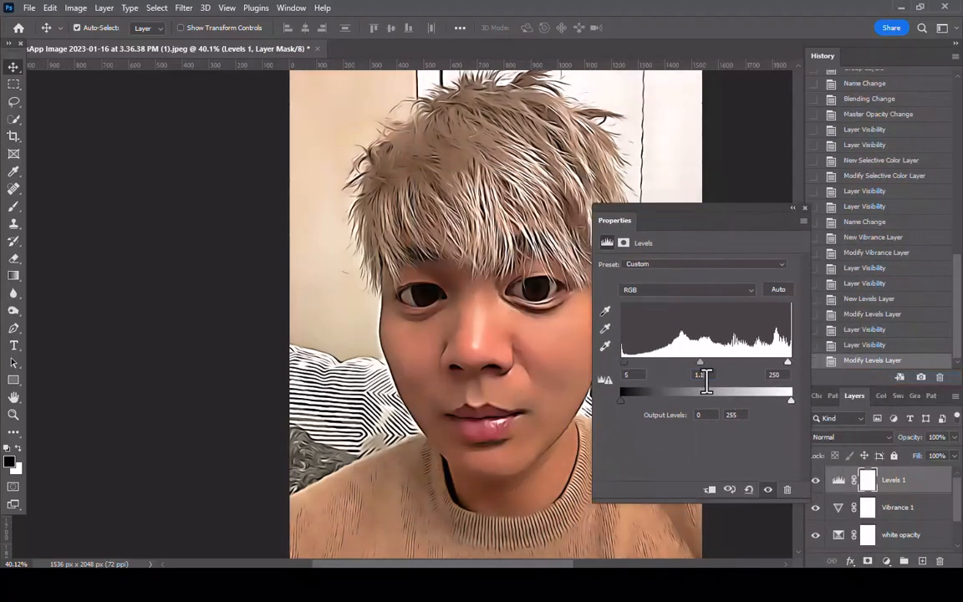
type("1.2")
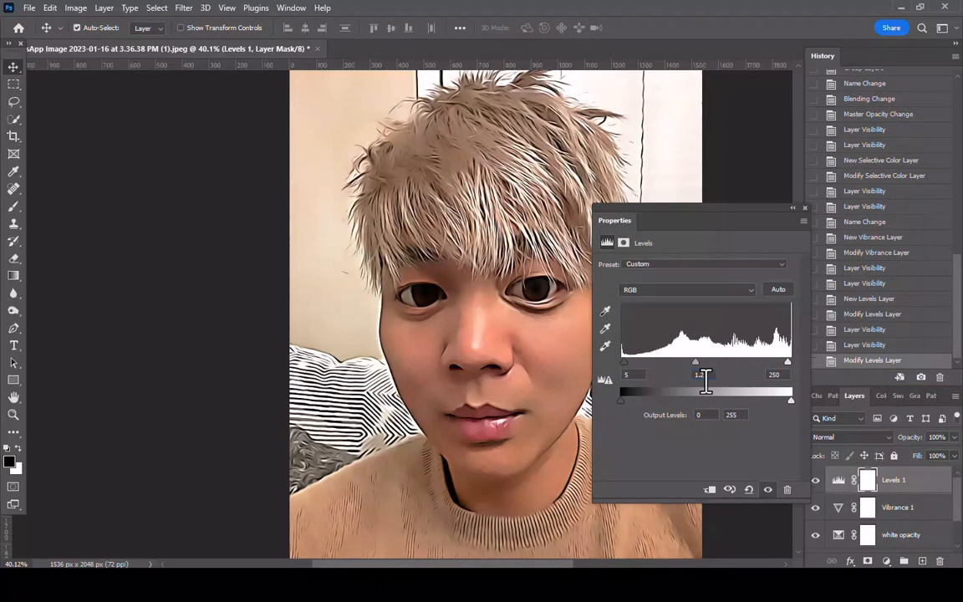
left_click(791, 209)
left_click(817, 482)
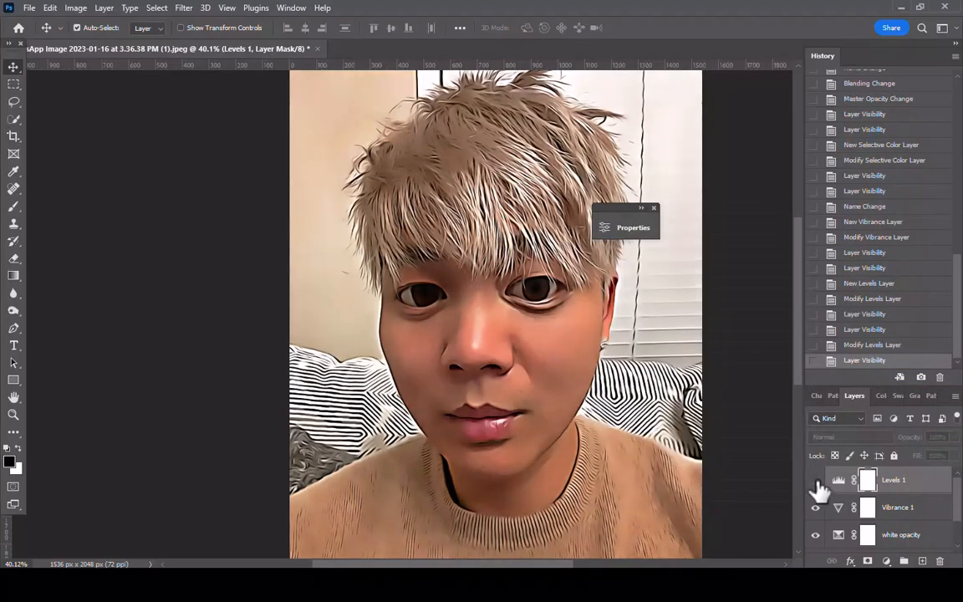
Convert the portrait layer, Layer 0, to a Smart Object
scroll(844, 518, "down", 2)
right_click(880, 546)
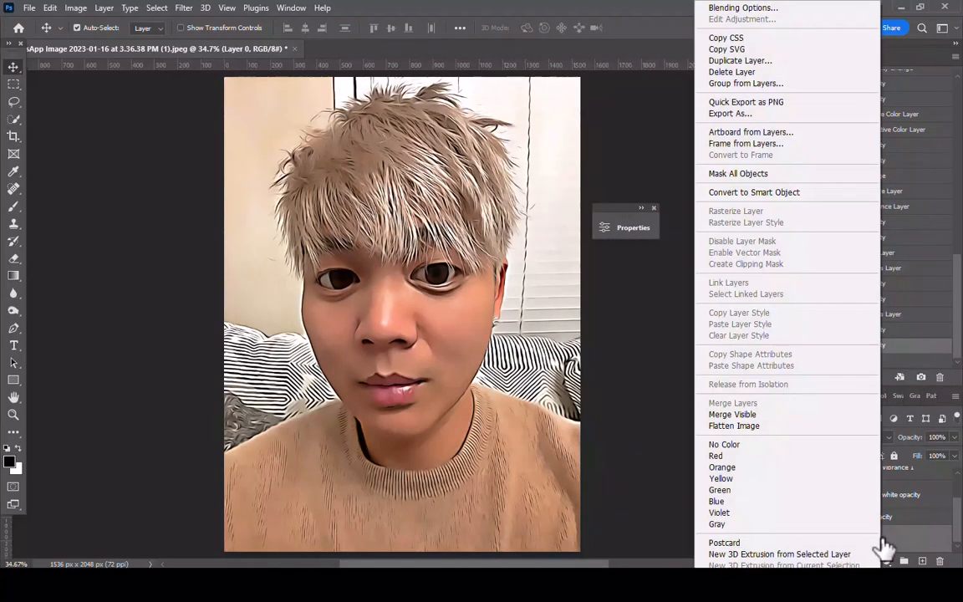
left_click(750, 194)
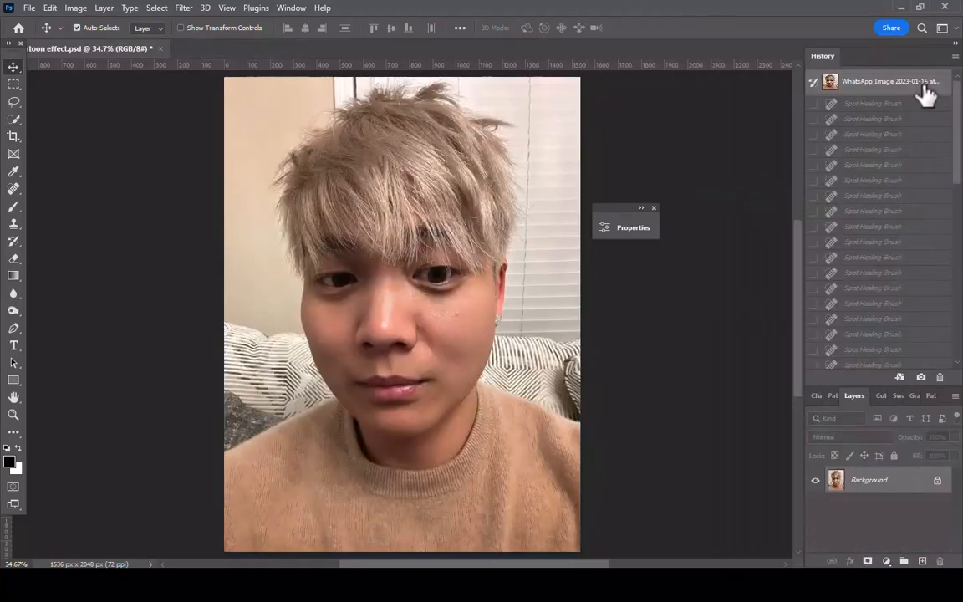
Compare the original photo with the finished cartoon effect by switching between the earliest and latest history states
scroll(959, 181, "down", 5)
left_click(879, 344)
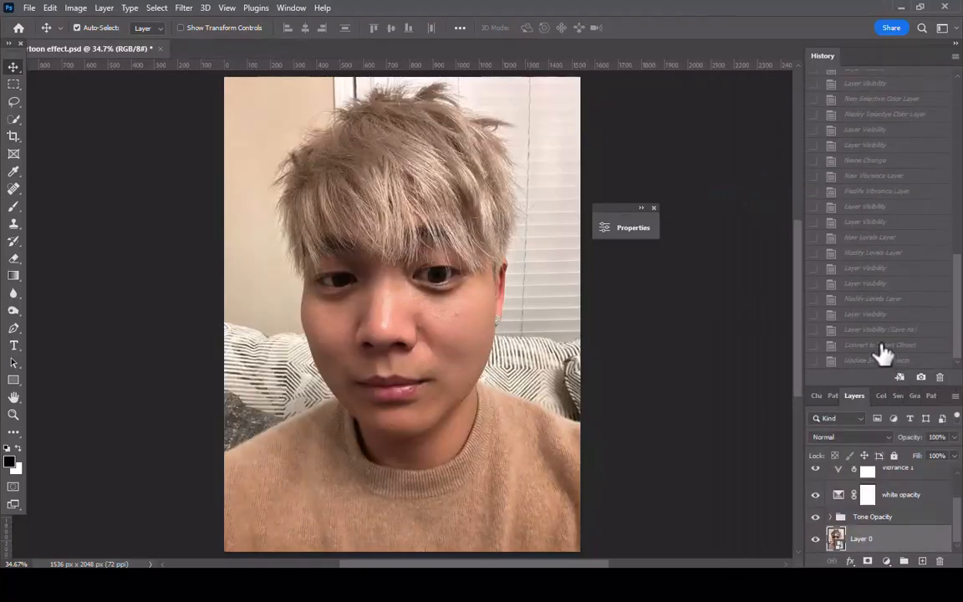
left_click(880, 347)
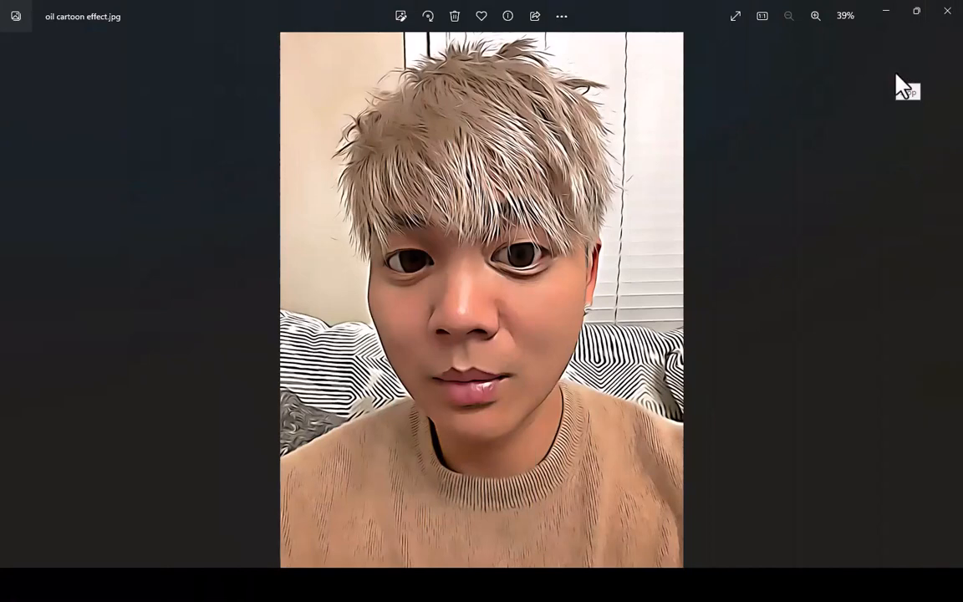